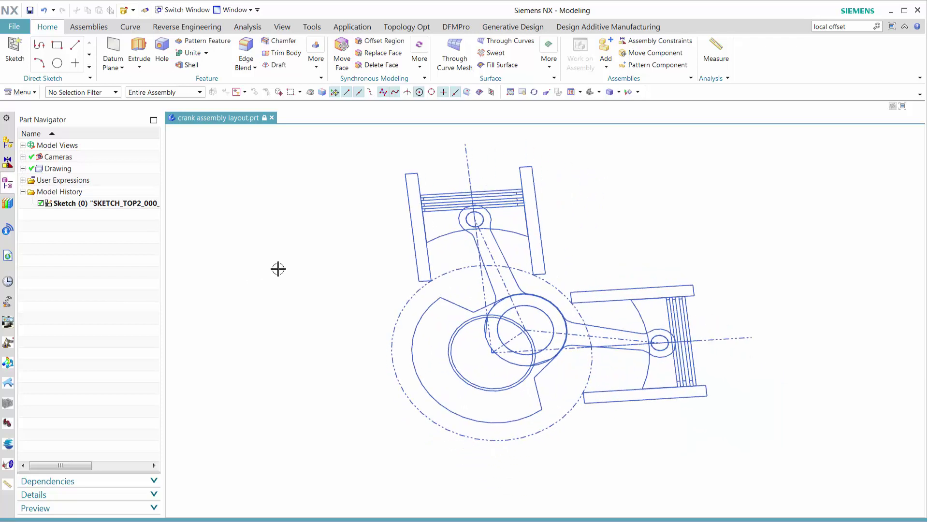
# Step: Review the crank assembly's drawing sheets from Sketch through 2D Components, Design and Layout to Create Assembly, and return to the model
pyautogui.press('F8')
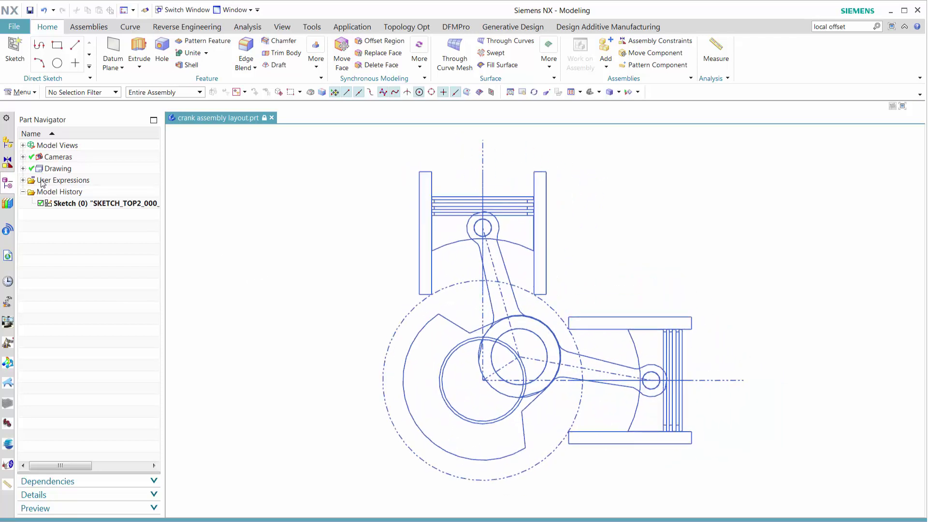
pyautogui.click(23, 169)
pyautogui.doubleClick(73, 180)
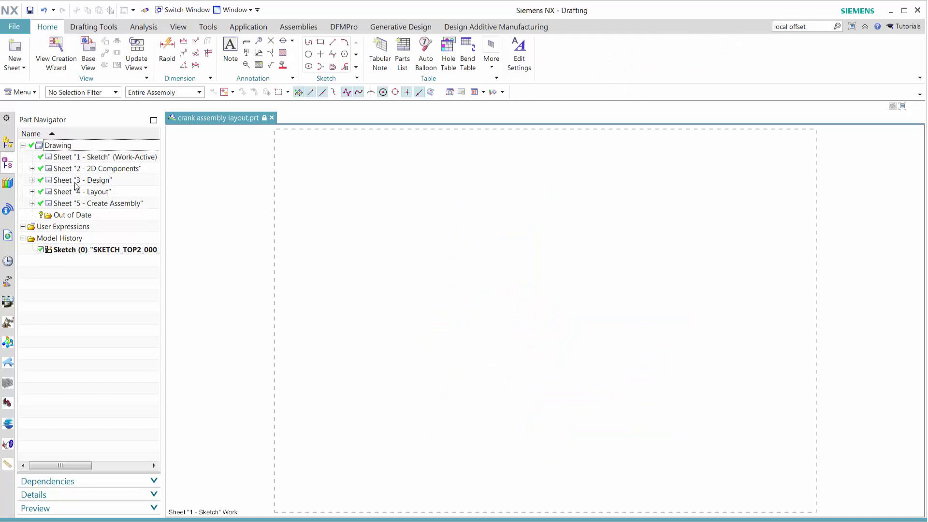
pyautogui.doubleClick(76, 168)
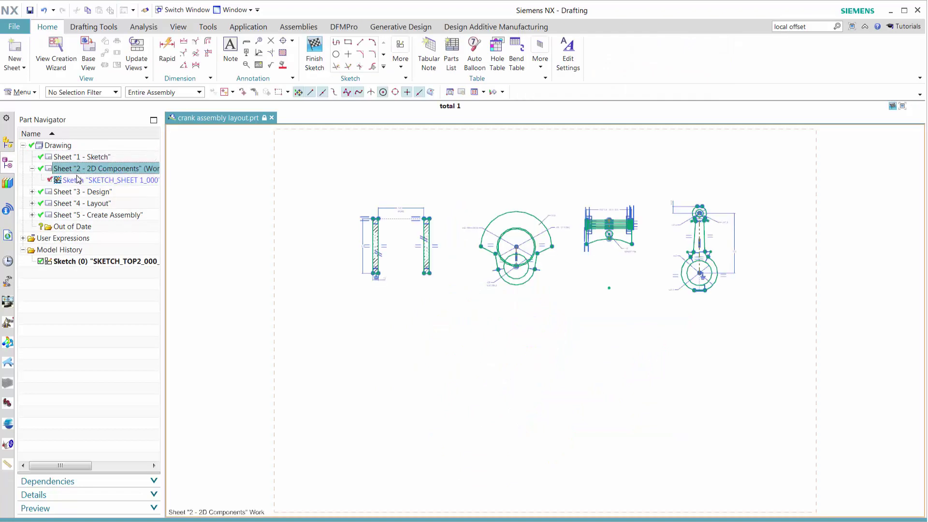
pyautogui.doubleClick(78, 192)
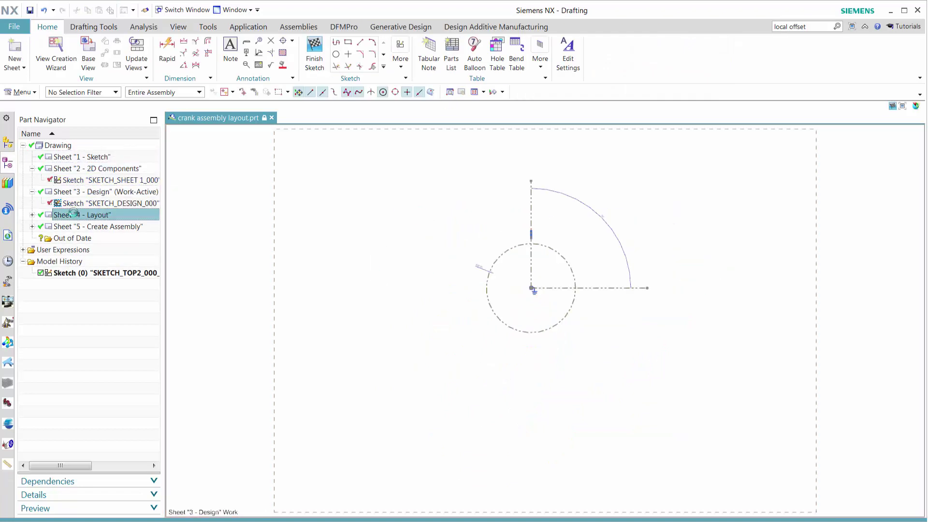
pyautogui.doubleClick(76, 215)
pyautogui.doubleClick(79, 237)
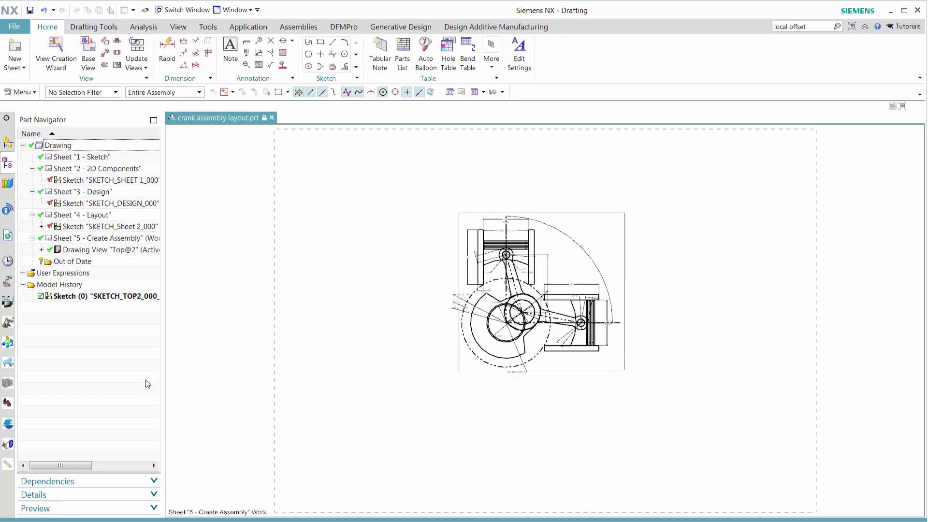
pyautogui.hotkey('ctrl', 'm')
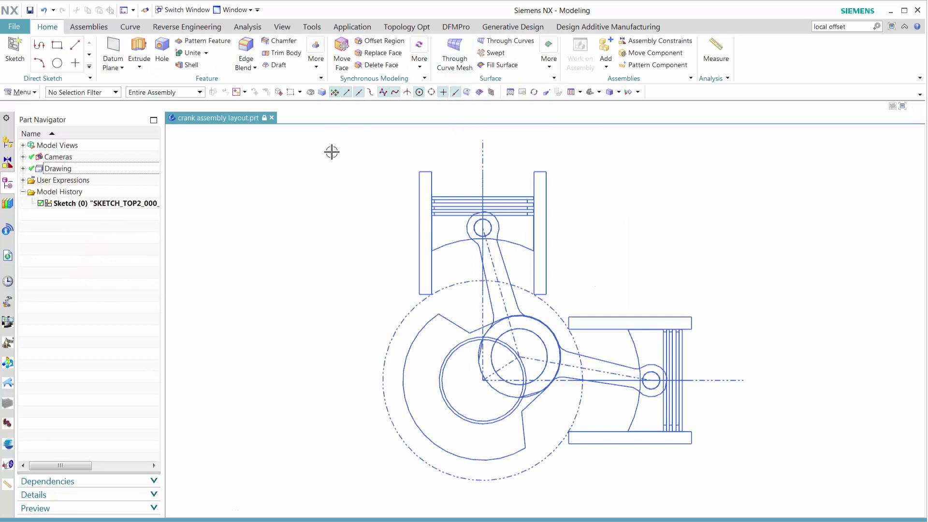
# Step: Start an Animation Designer rigid group by lassoing the vertical cylinder's connecting rod, deselecting the pin circle and adding the rod's reference centerline
pyautogui.click(371, 27)
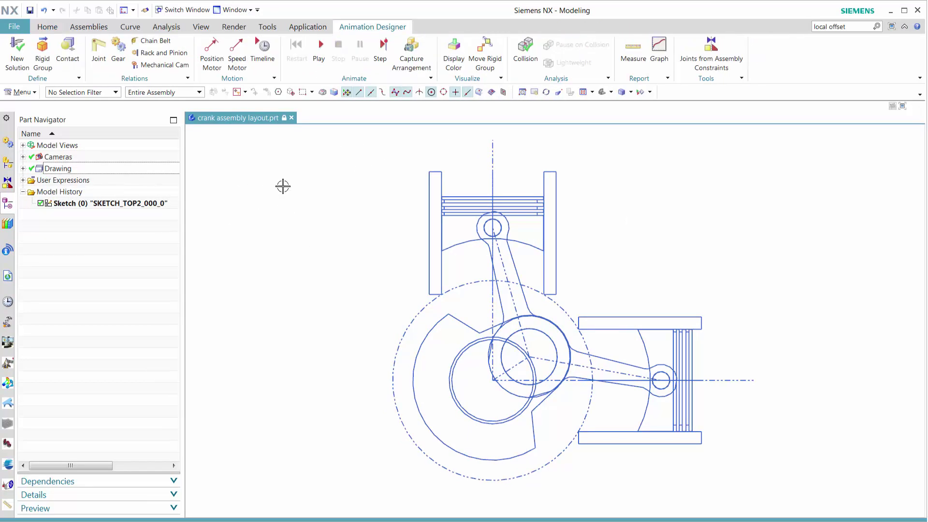
pyautogui.click(42, 53)
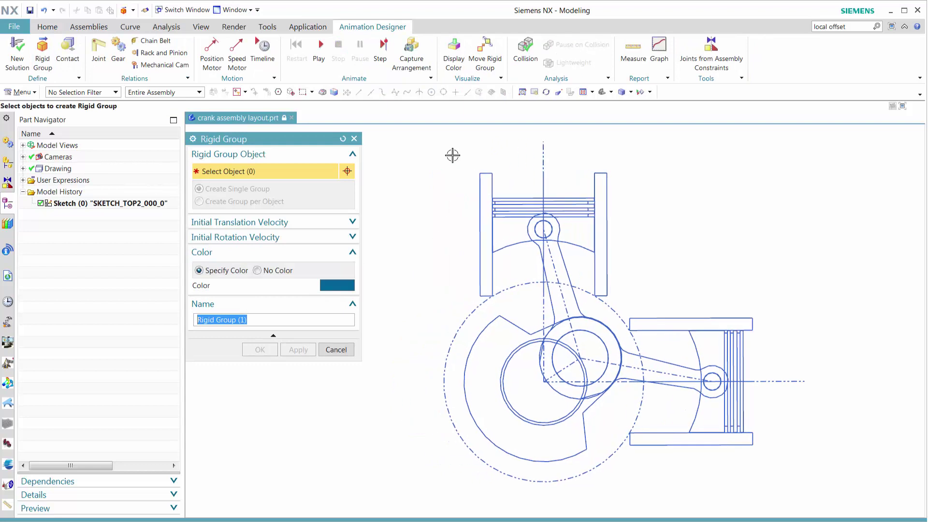
pyautogui.click(313, 93)
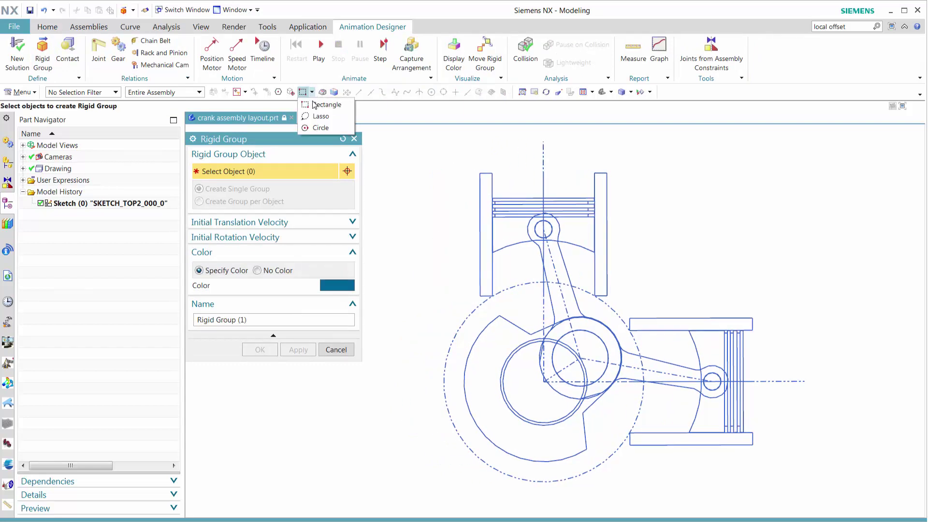
pyautogui.click(319, 111)
pyautogui.moveTo(523, 207)
pyautogui.mouseDown()
pyautogui.moveTo(526, 310)
pyautogui.moveTo(560, 336)
pyautogui.moveTo(586, 323)
pyautogui.moveTo(589, 283)
pyautogui.moveTo(564, 208)
pyautogui.mouseUp()
pyautogui.click(464, 311)
pyautogui.scroll(3, 460, 311)
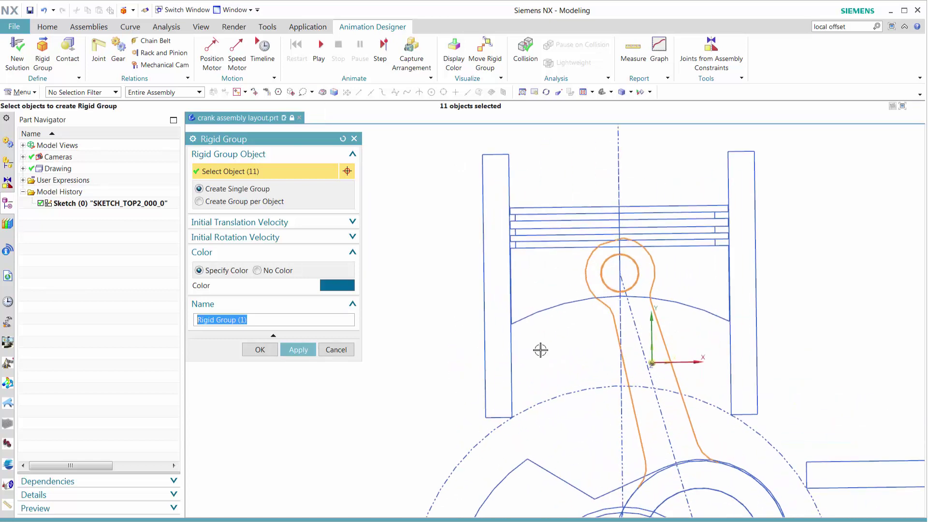
pyautogui.keyDown('shift'); pyautogui.click(632, 280); pyautogui.keyUp('shift')
pyautogui.click(638, 339)
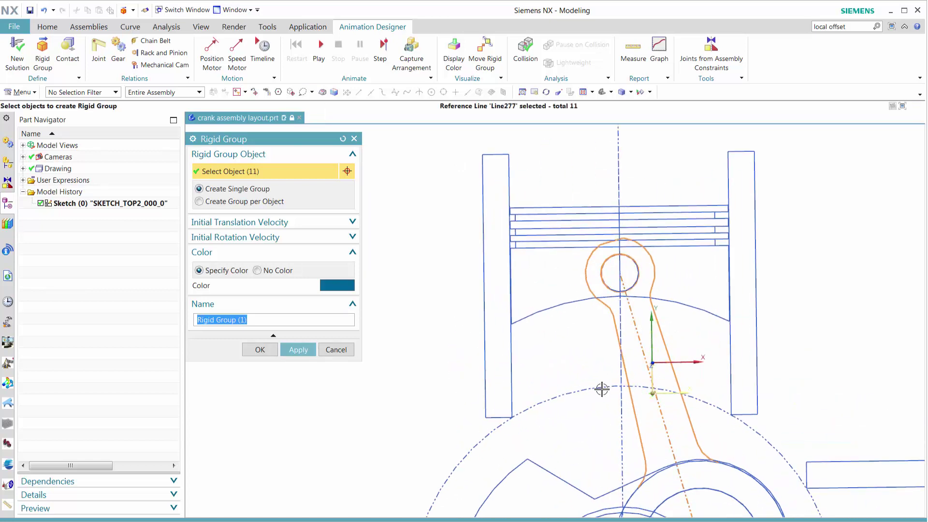
# Step: Add the connecting rod's big-end circle and outer arcs to the selection and create the rigid group as con rod1
pyautogui.scroll(-2, 601, 386)
pyautogui.scroll(2, 684, 420)
pyautogui.click(683, 419)
pyautogui.click(667, 388)
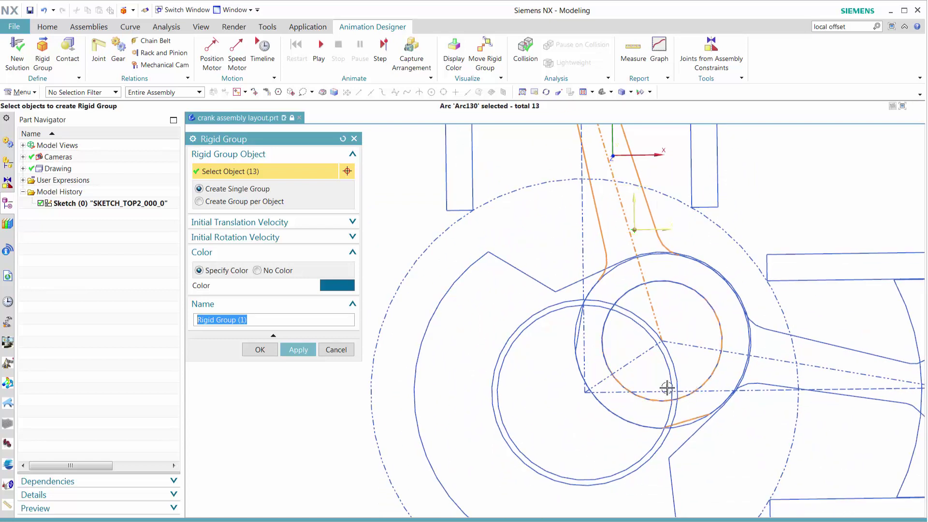
pyautogui.click(609, 404)
pyautogui.click(687, 412)
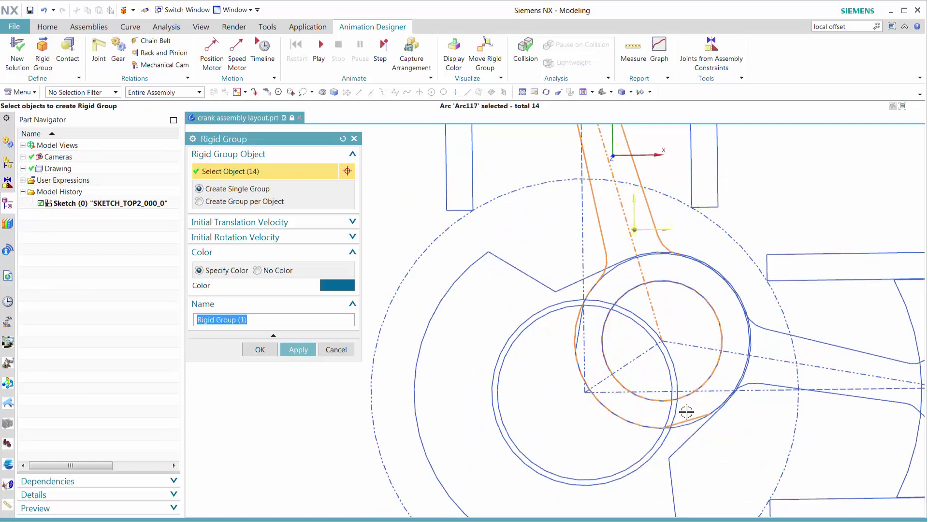
pyautogui.click(716, 404)
pyautogui.scroll(-2, 604, 375)
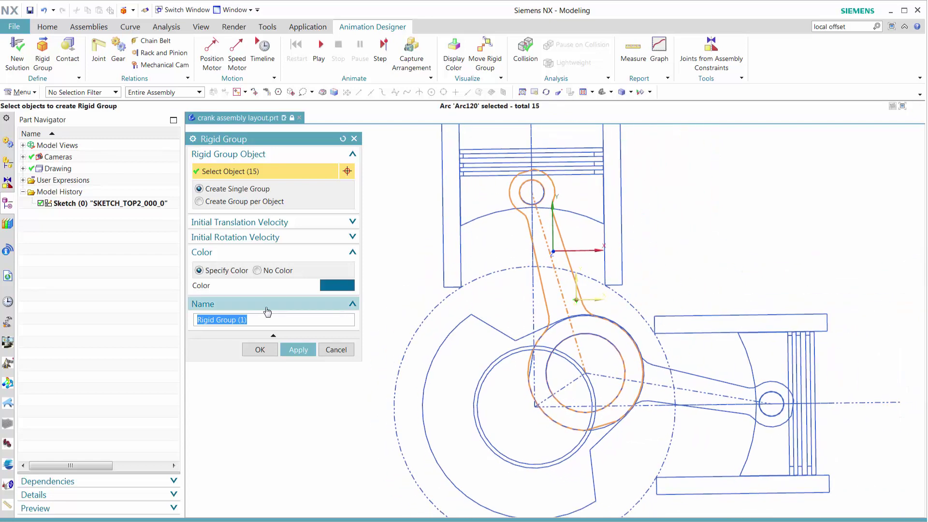
pyautogui.write('con rod1')
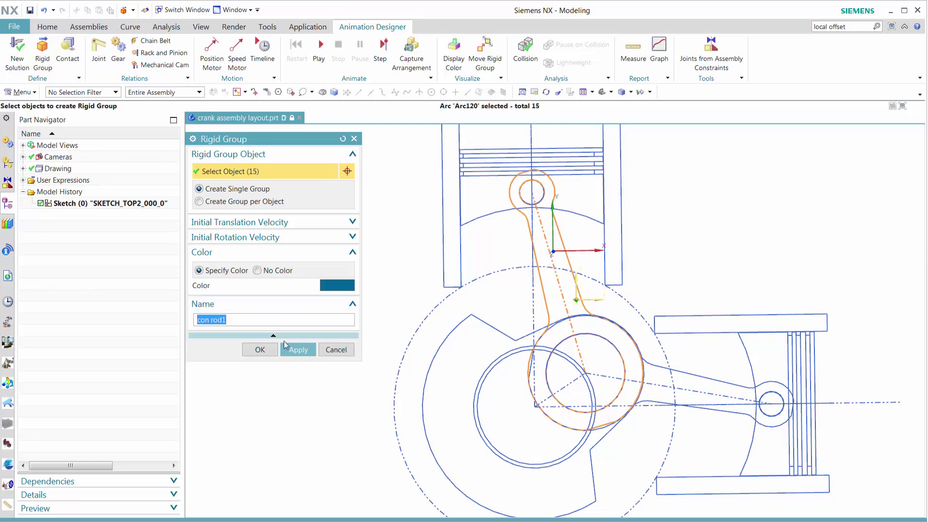
pyautogui.click(298, 350)
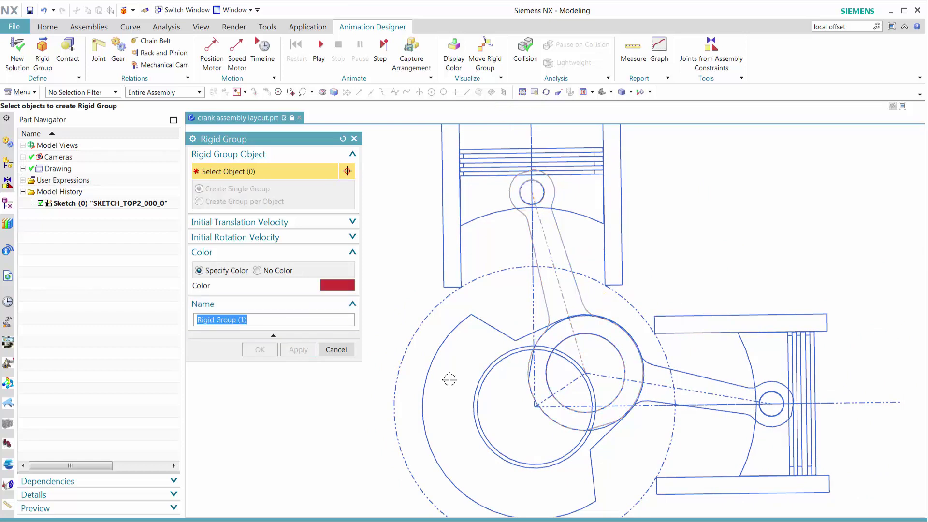
# Step: Create rigid group con rod2 from the horizontal cylinder's connecting rod, including its centerline and big-end arcs but excluding the pin circle
pyautogui.moveTo(749, 370)
pyautogui.mouseDown()
pyautogui.moveTo(654, 350)
pyautogui.moveTo(624, 381)
pyautogui.moveTo(727, 435)
pyautogui.moveTo(801, 393)
pyautogui.moveTo(763, 367)
pyautogui.mouseUp()
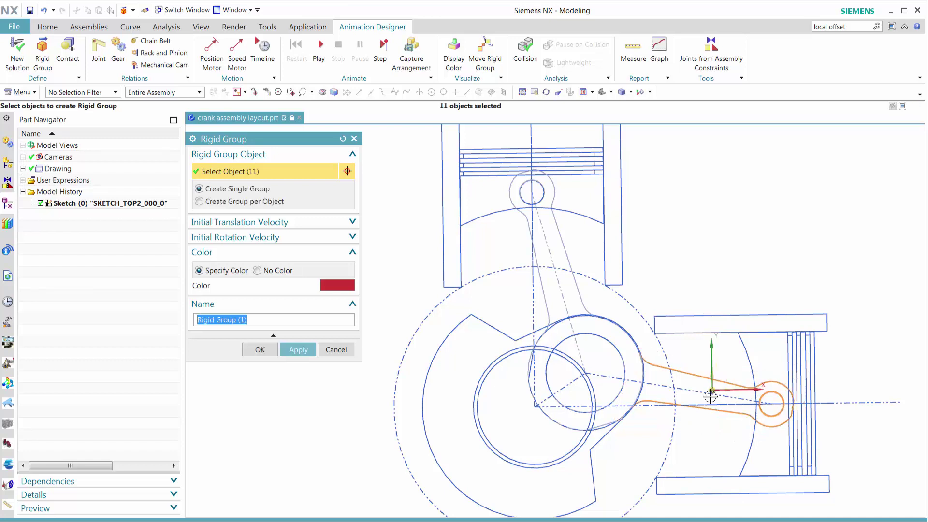
pyautogui.keyDown('shift'); pyautogui.click(775, 414); pyautogui.keyUp('shift')
pyautogui.click(683, 397)
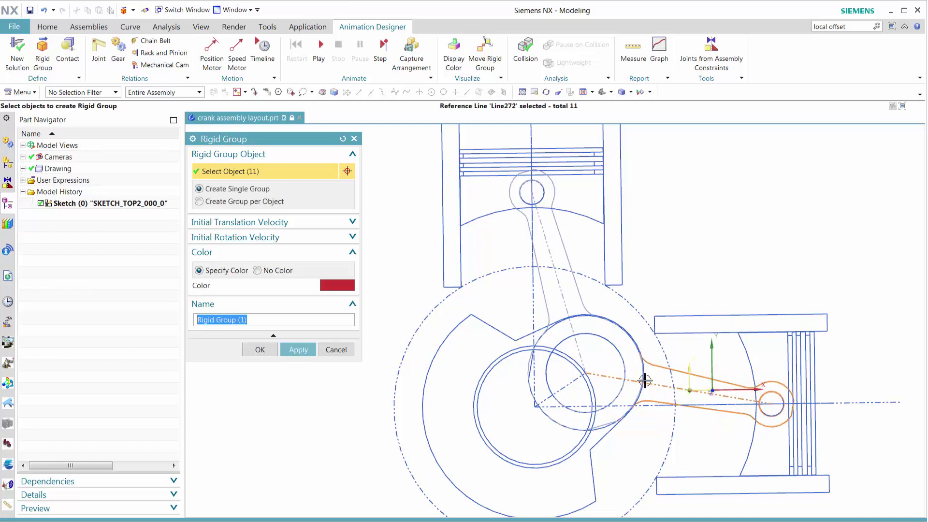
pyautogui.click(531, 366)
pyautogui.click(603, 428)
pyautogui.click(625, 331)
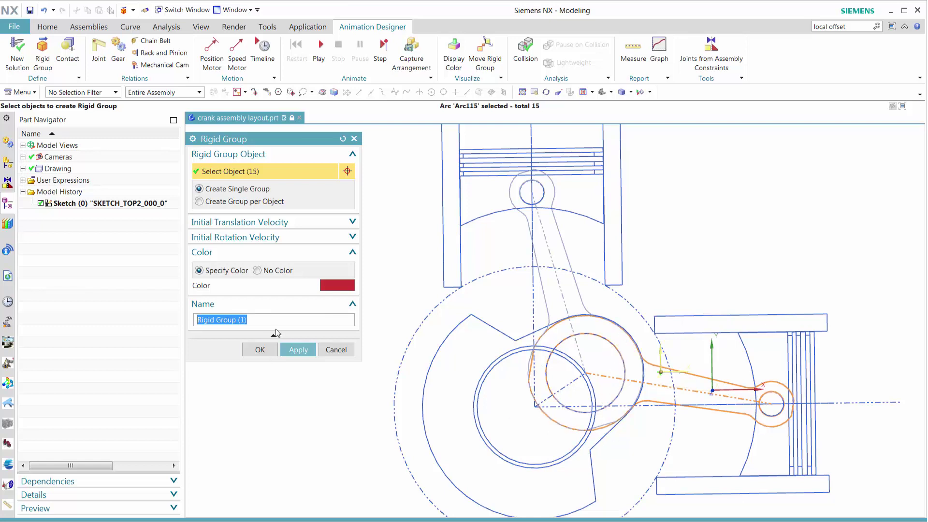
pyautogui.write('con rod2')
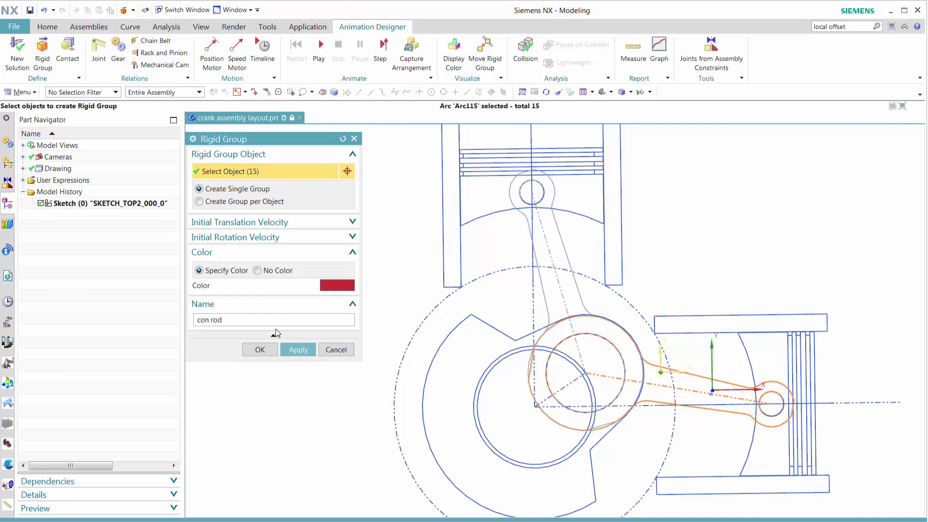
pyautogui.press('Return')
pyautogui.click(298, 350)
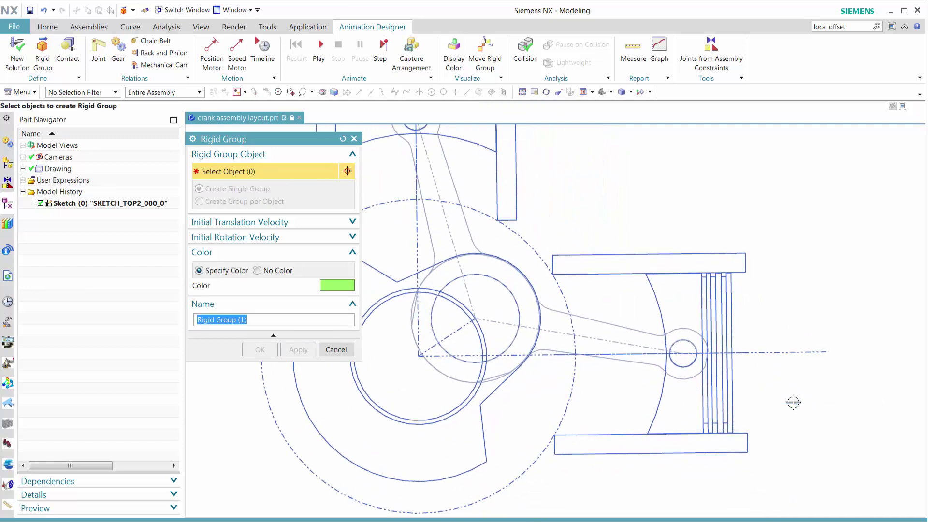
# Step: Lasso the horizontal cylinder's piston with its pin and rings and create it as rigid group piston2
pyautogui.moveTo(682, 264)
pyautogui.mouseDown()
pyautogui.moveTo(631, 295)
pyautogui.moveTo(634, 424)
pyautogui.moveTo(674, 453)
pyautogui.moveTo(737, 450)
pyautogui.moveTo(748, 420)
pyautogui.moveTo(740, 271)
pyautogui.mouseUp()
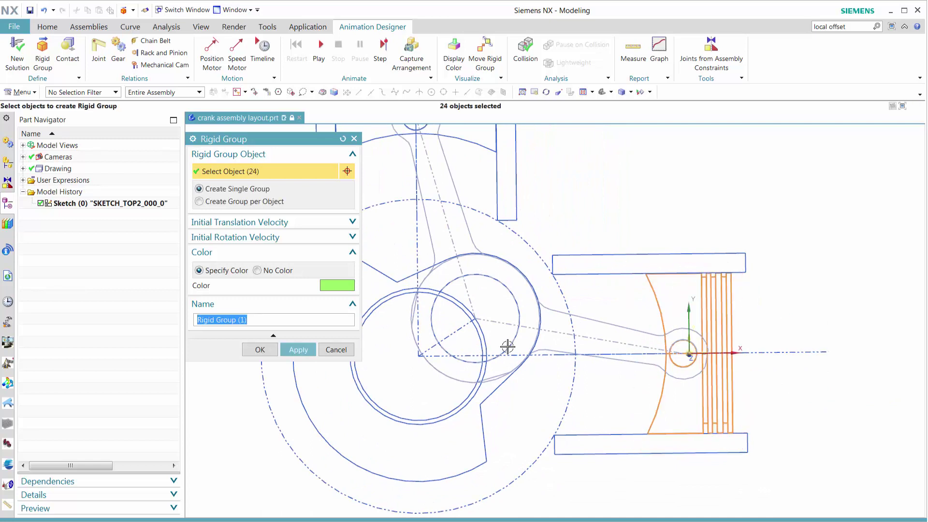
pyautogui.write('piston2')
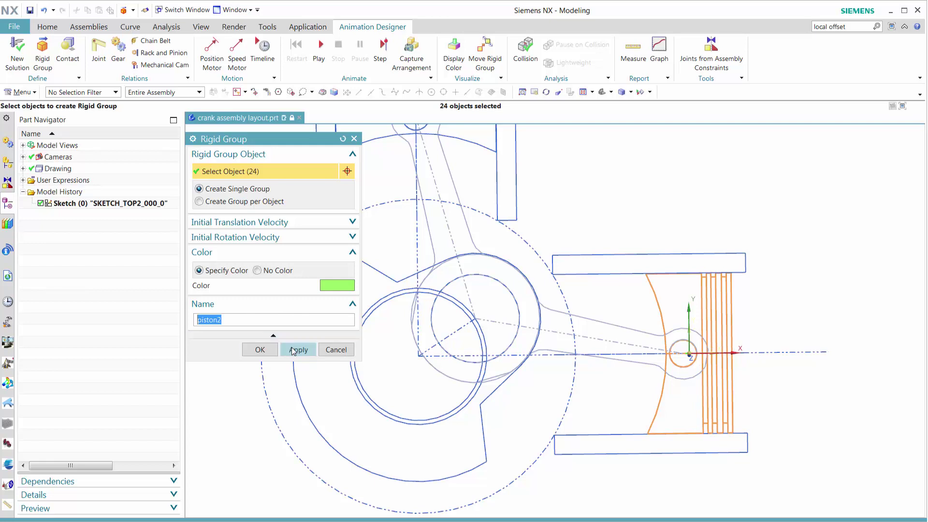
pyautogui.click(296, 349)
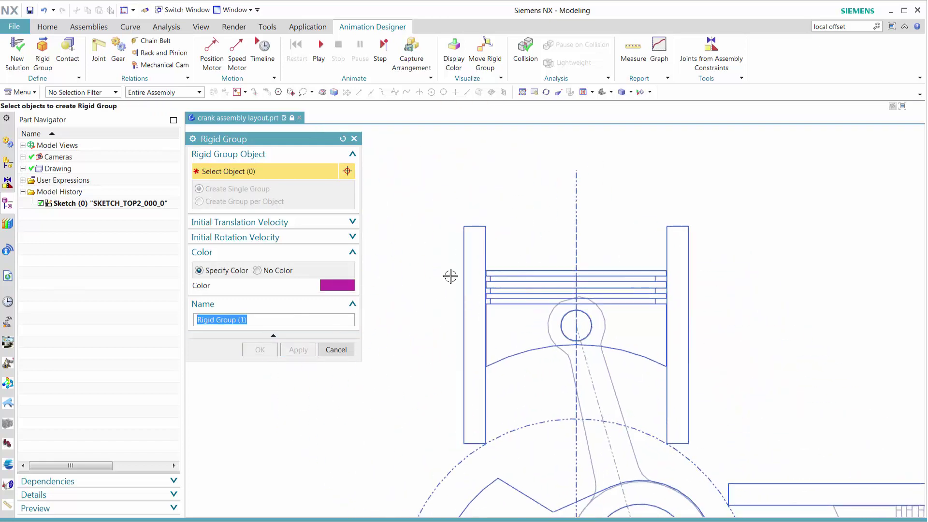
# Step: Lasso the vertical cylinder's piston with its pin and rings and create it as rigid group piston1
pyautogui.moveTo(473, 253)
pyautogui.mouseDown()
pyautogui.moveTo(470, 350)
pyautogui.moveTo(505, 382)
pyautogui.moveTo(676, 382)
pyautogui.moveTo(673, 256)
pyautogui.mouseUp()
pyautogui.write('piston1')
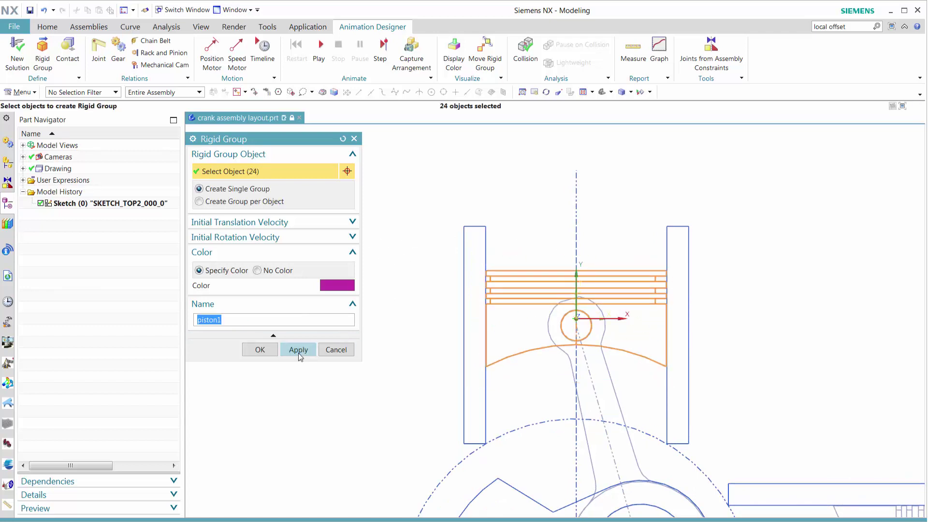
pyautogui.click(298, 349)
# Step: Create rigid group crankshaft from the counterweight and crank pin outline, leaving out the inner circle of the main journal
pyautogui.scroll(-3, 398, 429)
pyautogui.keyDown('shift'); pyautogui.moveTo(425, 412); pyautogui.dragTo(527, 227, button='middle'); pyautogui.keyUp('shift')
pyautogui.moveTo(520, 221)
pyautogui.mouseDown()
pyautogui.moveTo(389, 305)
pyautogui.moveTo(615, 491)
pyautogui.moveTo(704, 355)
pyautogui.moveTo(678, 242)
pyautogui.moveTo(532, 224)
pyautogui.mouseUp()
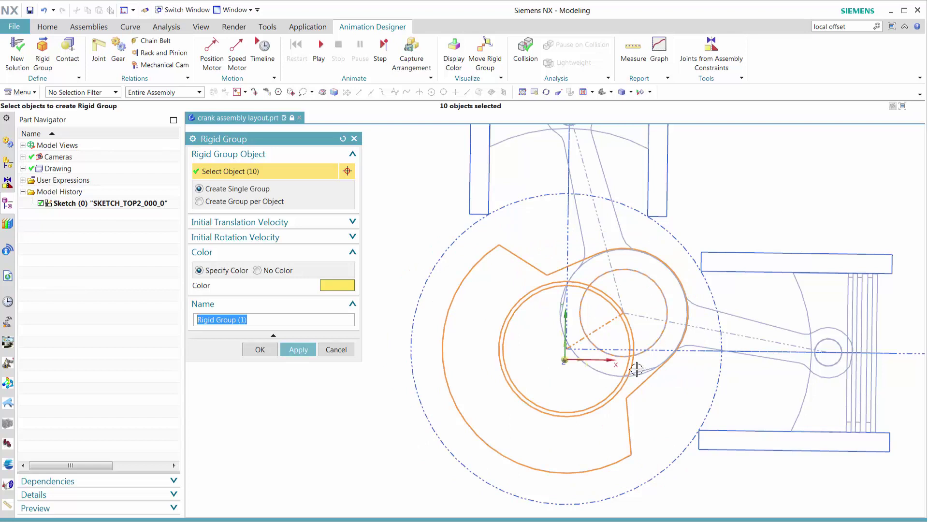
pyautogui.keyDown('shift'); pyautogui.click(574, 415); pyautogui.keyUp('shift')
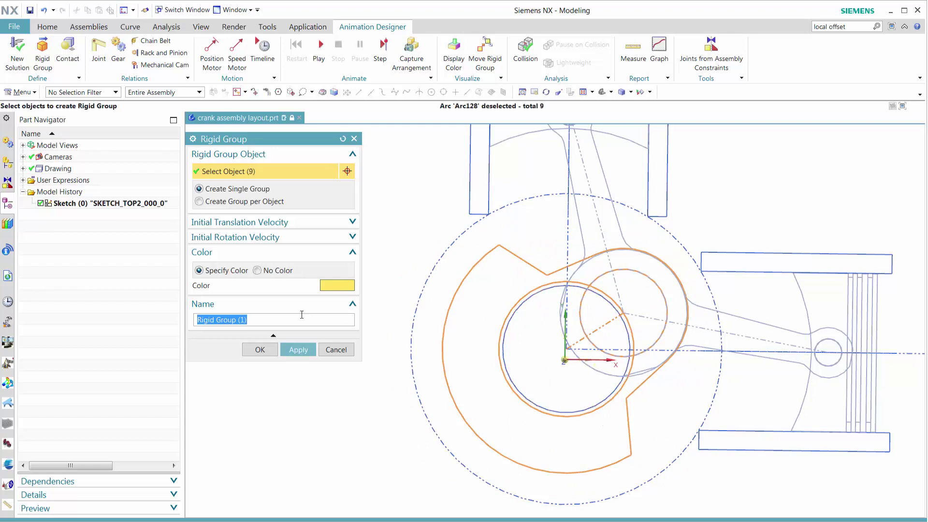
pyautogui.write('crankshaft')
pyautogui.click(299, 350)
# Step: Lasso the remaining engine geometry, including the cylinder walls, and create it as rigid group engine housing
pyautogui.scroll(-3, 414, 211)
pyautogui.moveTo(427, 193)
pyautogui.mouseDown()
pyautogui.moveTo(659, 491)
pyautogui.moveTo(665, 152)
pyautogui.moveTo(430, 160)
pyautogui.mouseUp()
pyautogui.write('engine housing')
pyautogui.press('Return')
pyautogui.click(266, 351)
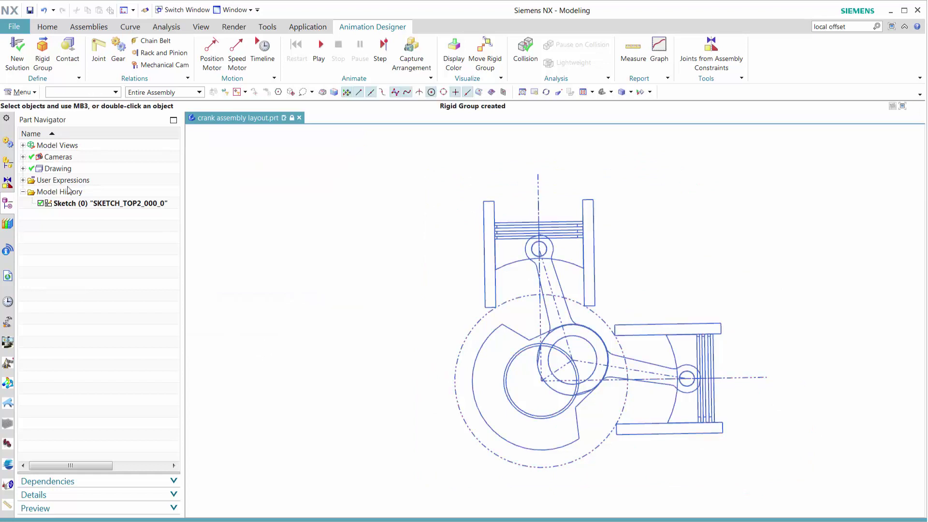
# Step: Examine which geometry each rigid group contains, from con rod1 through engine housing, in the Animation Navigator
pyautogui.click(7, 142)
pyautogui.click(85, 182)
pyautogui.click(86, 194)
pyautogui.click(85, 206)
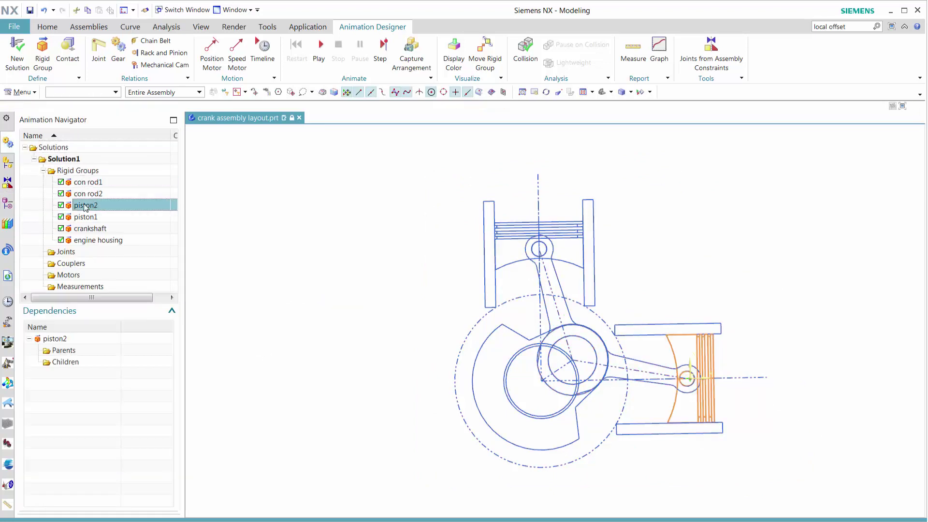
pyautogui.click(86, 217)
pyautogui.click(88, 229)
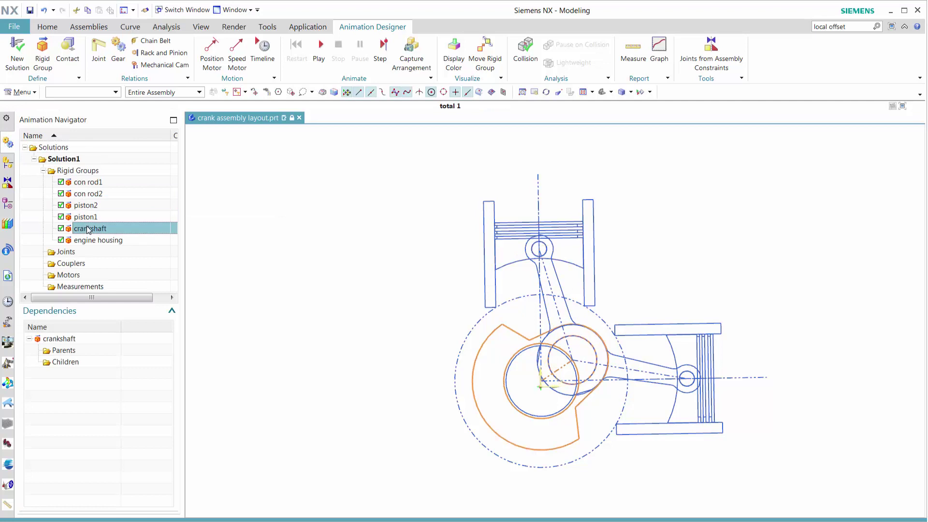
pyautogui.click(91, 240)
pyautogui.press('Escape')
pyautogui.hotkey('ctrl', 'f')
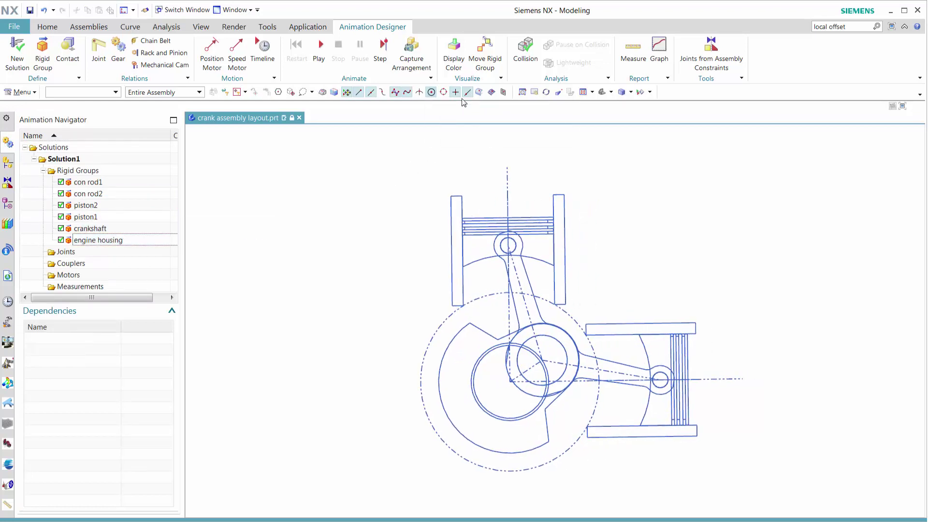
pyautogui.click(485, 48)
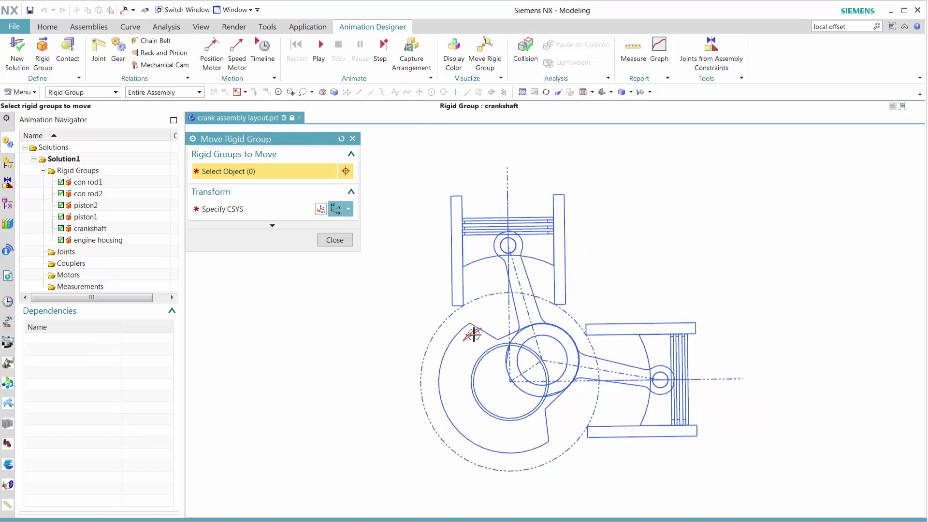
pyautogui.click(335, 239)
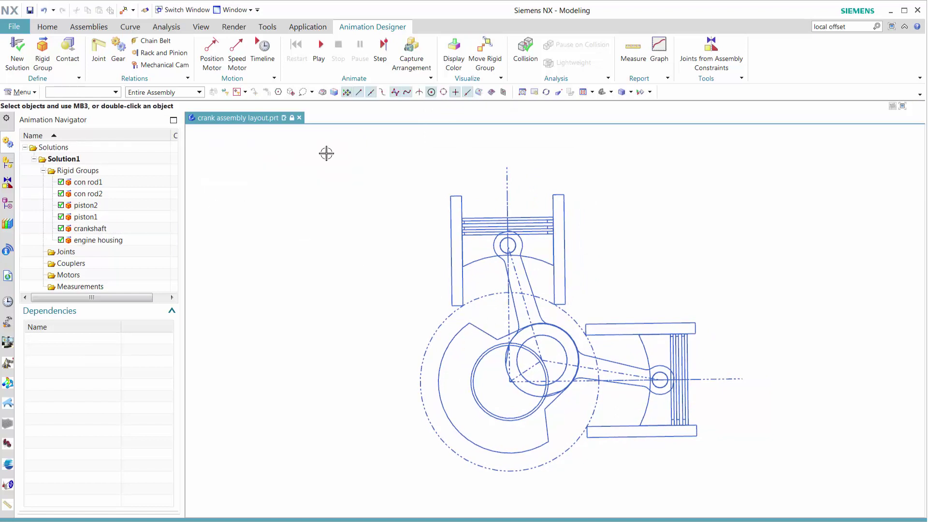
# Step: Create a slider joint between piston1 and the engine housing along the Y-axis
pyautogui.click(99, 48)
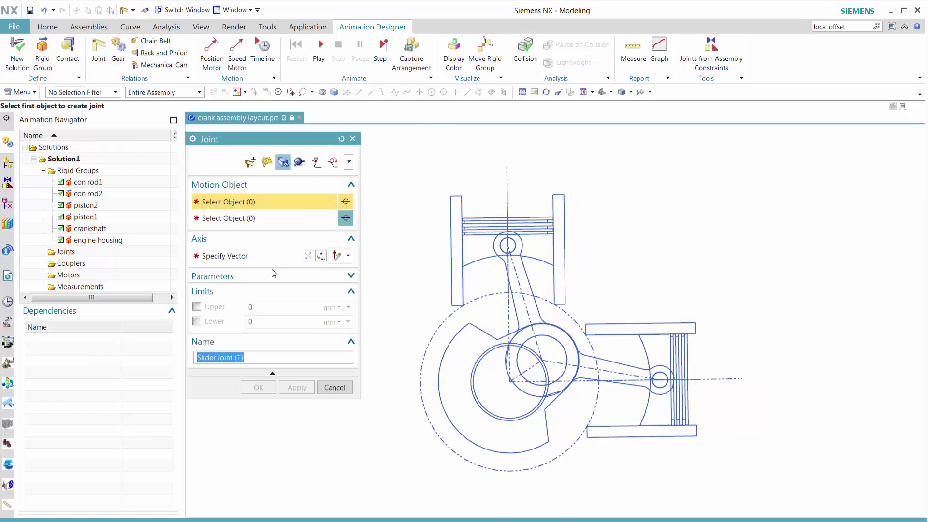
pyautogui.scroll(-5, 404, 371)
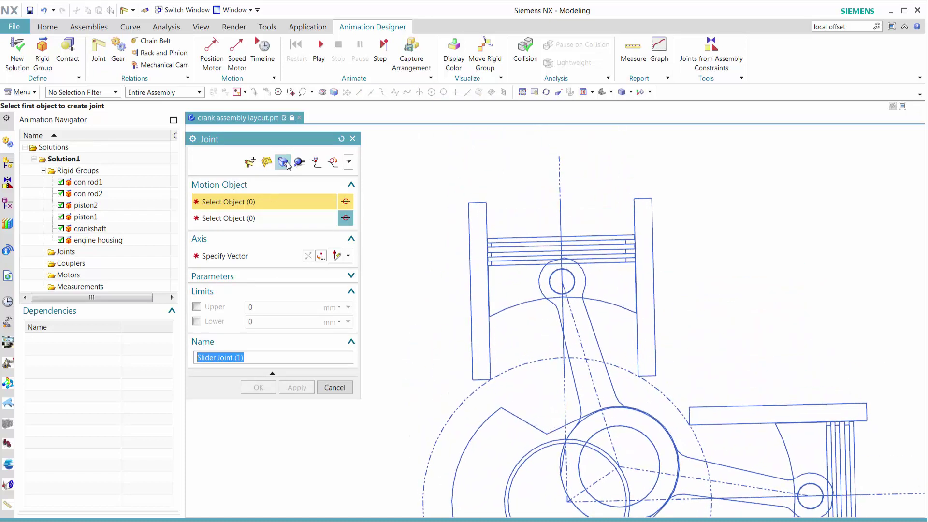
pyautogui.click(609, 274)
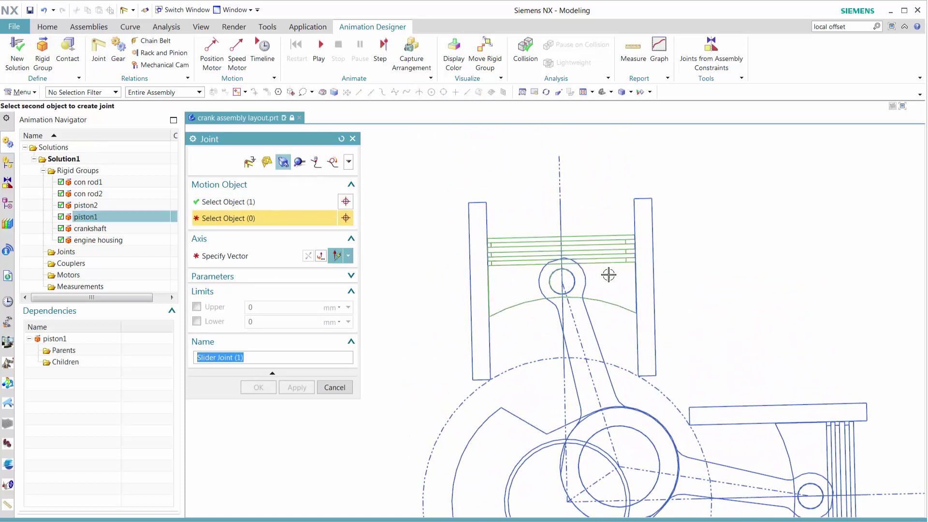
pyautogui.click(641, 212)
pyautogui.click(500, 311)
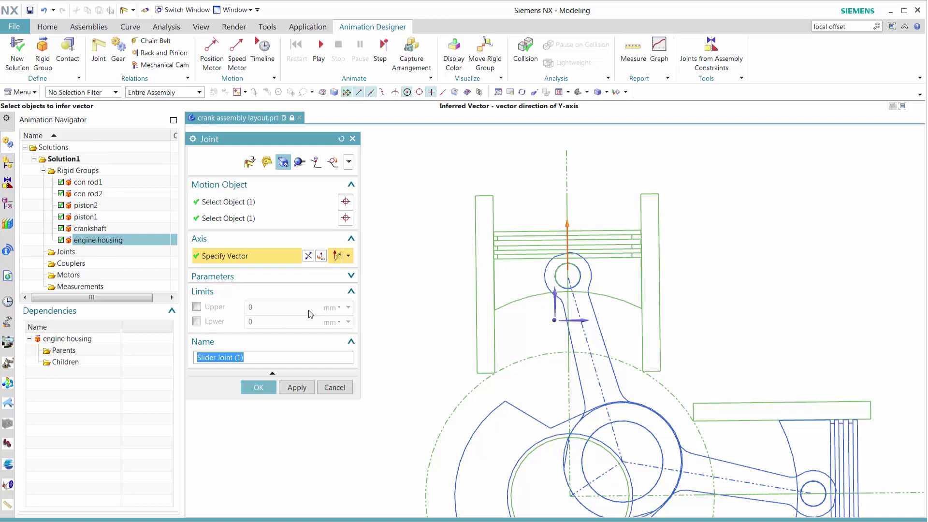
pyautogui.click(296, 387)
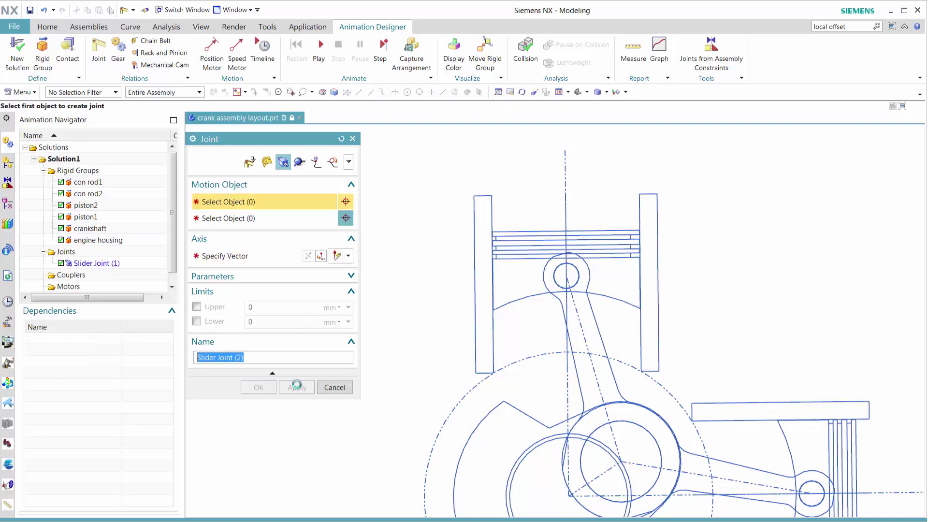
# Step: Create a slider joint between piston2 and the engine housing along the horizontal X-axis
pyautogui.click(657, 309)
pyautogui.click(625, 279)
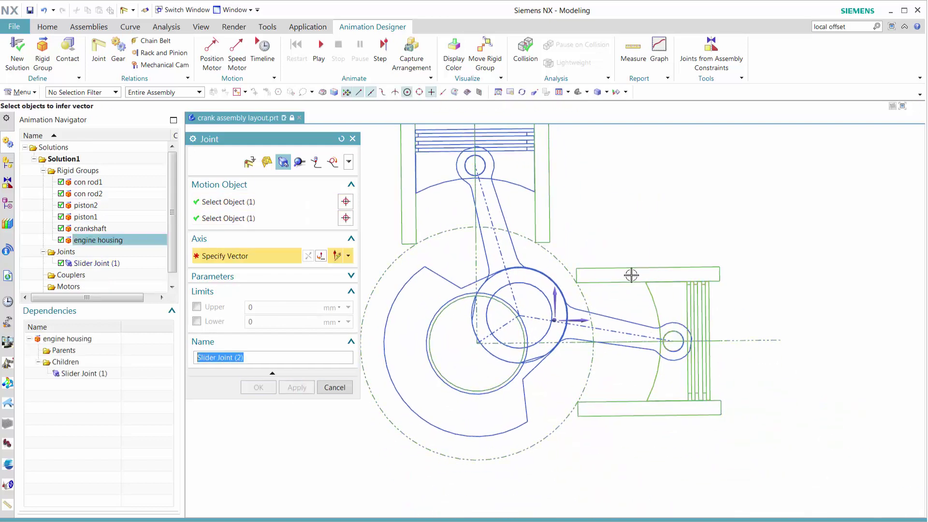
pyautogui.click(584, 319)
pyautogui.click(297, 388)
# Step: Create a revolute joint between piston1 and con rod1 about the Z-axis at the vertical piston's pin center
pyautogui.click(266, 162)
pyautogui.scroll(4, 590, 227)
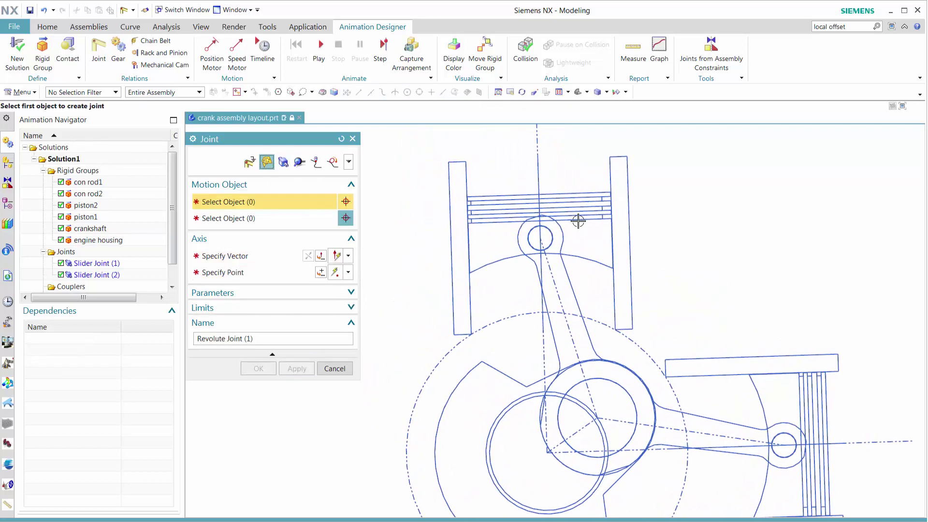
pyautogui.click(577, 264)
pyautogui.click(578, 264)
pyautogui.moveTo(556, 281); pyautogui.dragTo(516, 345, button='middle')
pyautogui.click(515, 345)
pyautogui.click(609, 208)
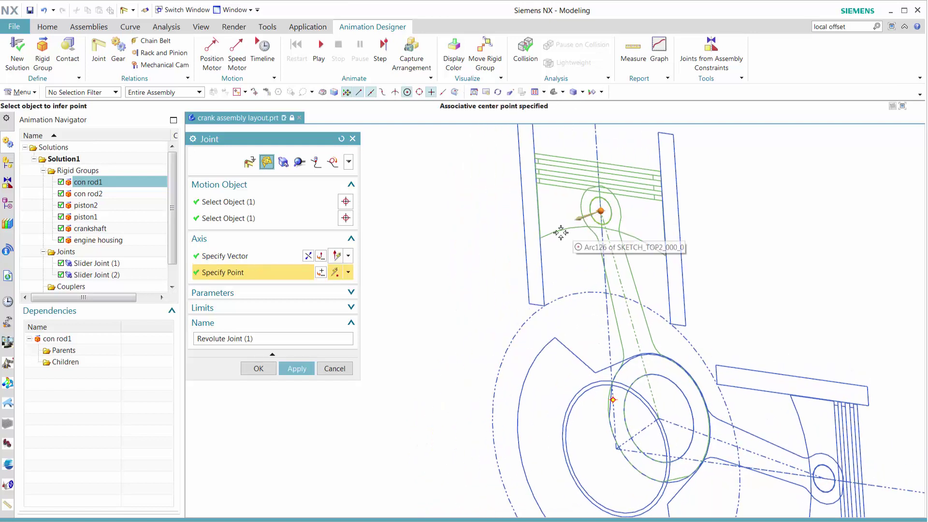
pyautogui.click(297, 369)
# Step: Create a revolute joint between piston2 and con rod2 about the Z-axis at the horizontal piston's pin center
pyautogui.moveTo(556, 338); pyautogui.dragTo(756, 295, button='middle')
pyautogui.click(755, 296)
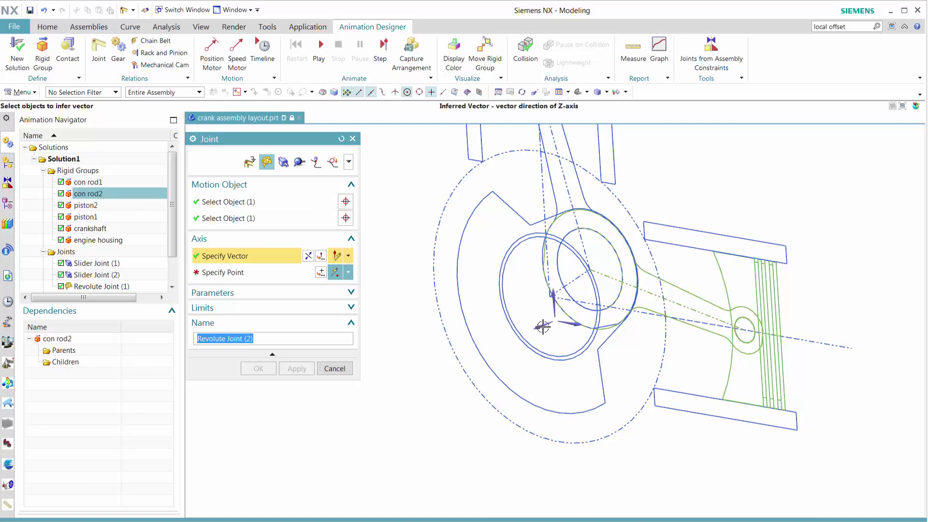
pyautogui.click(606, 334)
pyautogui.click(748, 322)
pyautogui.click(299, 368)
# Step: Create a revolute joint between con rod1 and the crankshaft about the Z-axis at the crank pin center
pyautogui.moveTo(459, 315); pyautogui.dragTo(614, 278, button='middle')
pyautogui.click(617, 280)
pyautogui.click(486, 346)
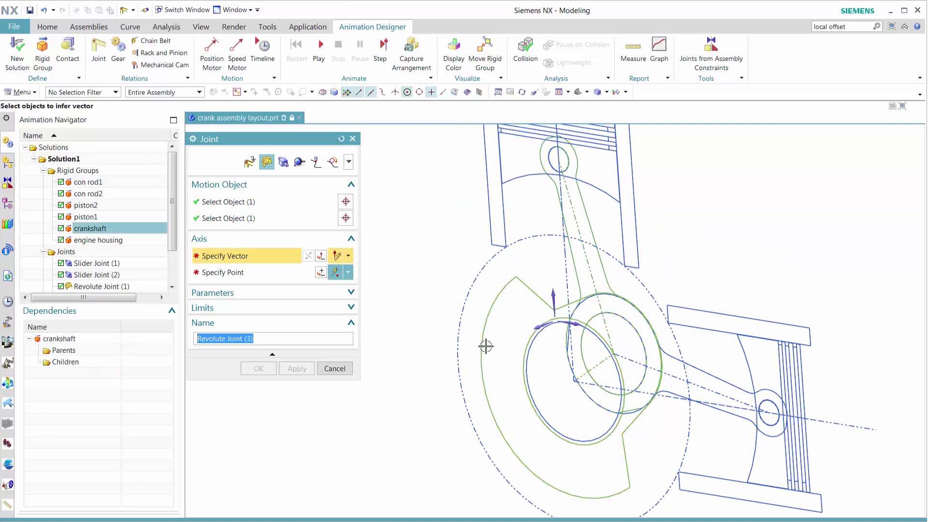
pyautogui.click(539, 328)
pyautogui.click(632, 333)
pyautogui.middleClick(634, 356)
# Step: Create a revolute joint between con rod2 and the crankshaft about the Z-axis at the crank pin center
pyautogui.click(711, 385)
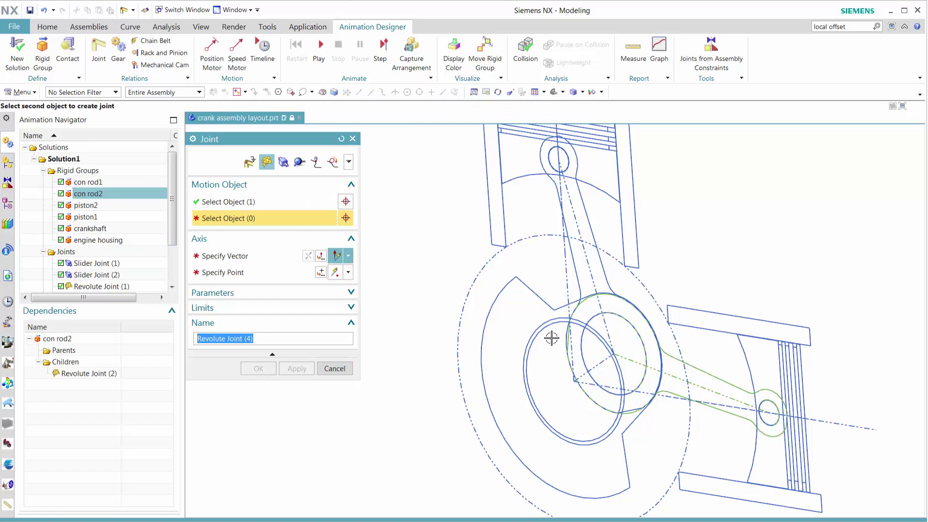
pyautogui.click(534, 325)
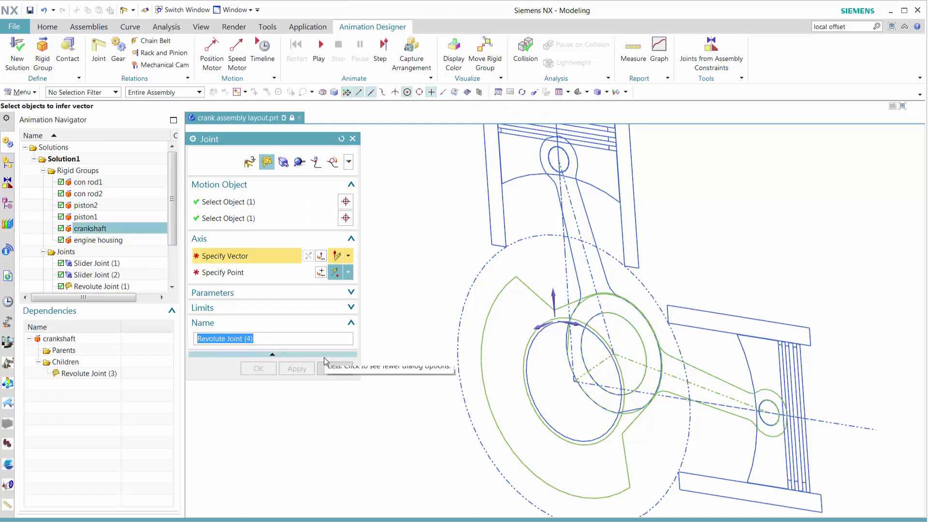
pyautogui.click(487, 364)
pyautogui.moveTo(487, 364); pyautogui.dragTo(615, 353, button='middle')
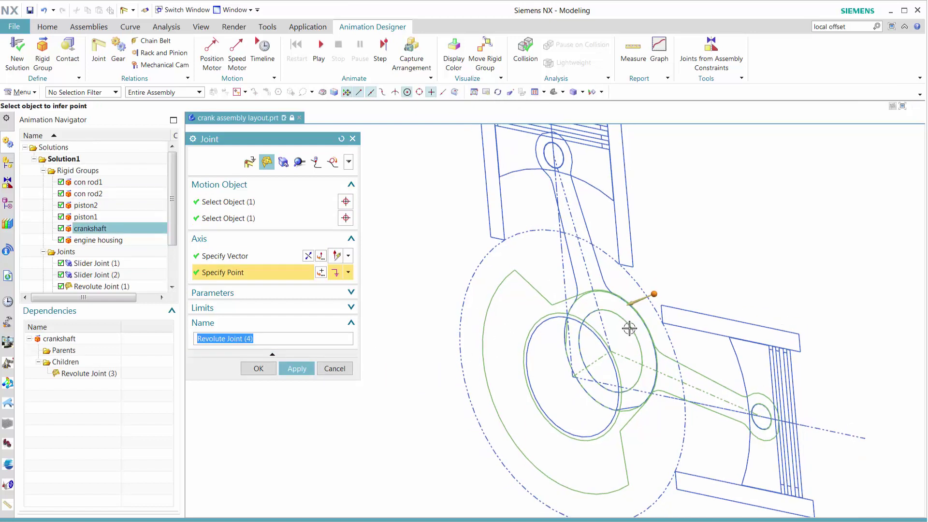
pyautogui.click(613, 365)
pyautogui.click(297, 368)
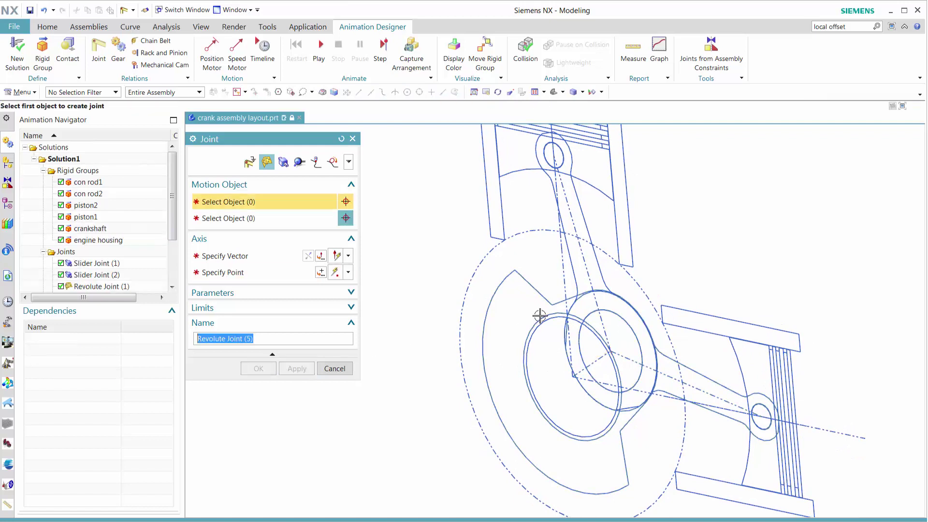
# Step: Create a revolute joint between the crankshaft and the engine housing about the Z-axis at the main journal center
pyautogui.click(535, 289)
pyautogui.click(470, 283)
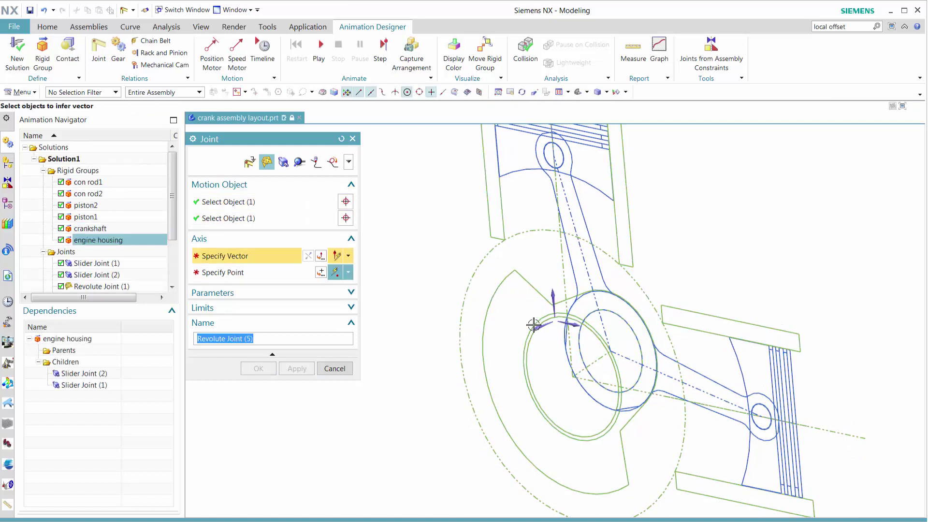
pyautogui.click(572, 372)
pyautogui.click(527, 361)
pyautogui.click(297, 369)
pyautogui.click(339, 369)
pyautogui.hotkey('ctrl', 'alt', 'f')
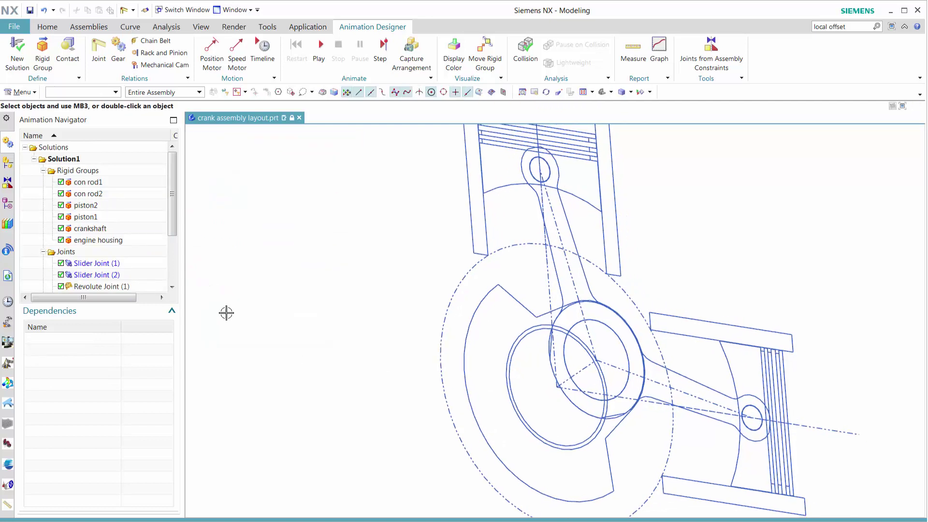
# Step: Test the joints by moving the crankshaft with Move Rigid Group
pyautogui.scroll(-2, 173, 229)
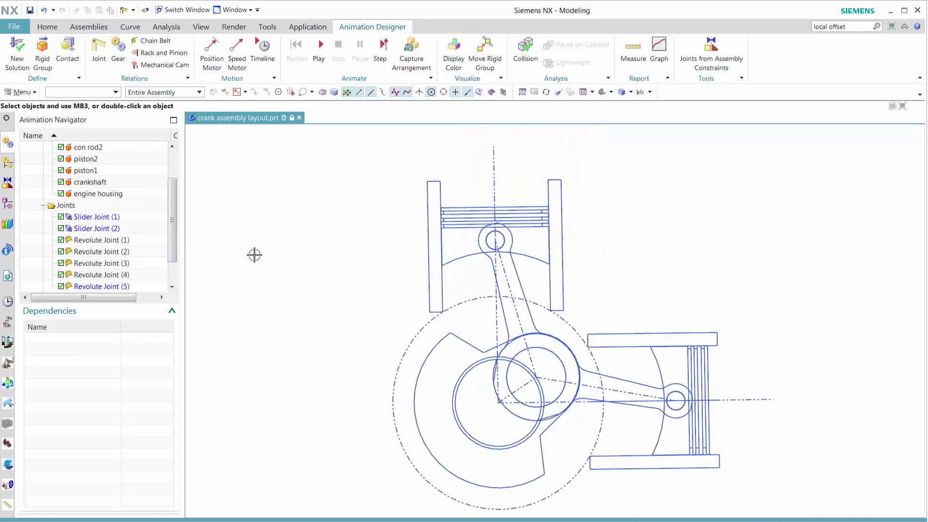
pyautogui.click(485, 51)
pyautogui.click(480, 402)
pyautogui.moveTo(518, 385); pyautogui.dragTo(425, 408)
pyautogui.click(335, 241)
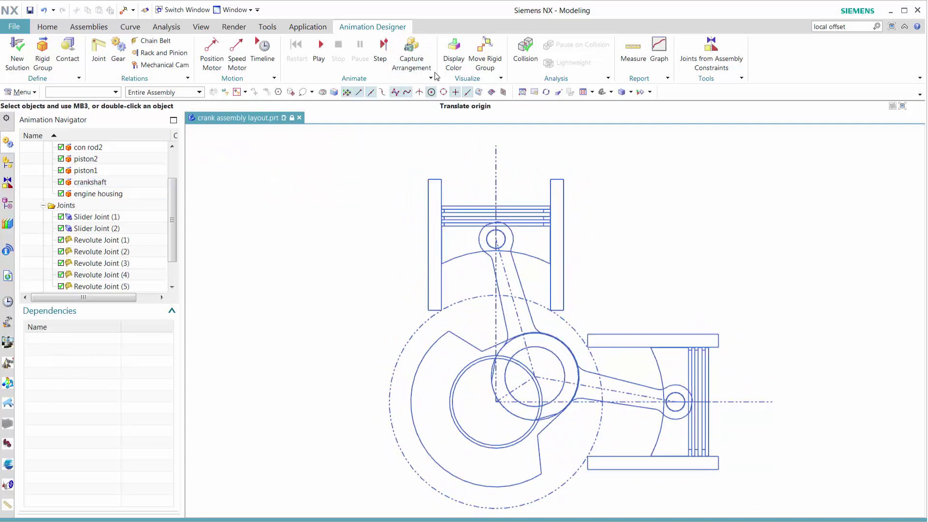
# Step: Create a fixed joint that anchors the engine housing
pyautogui.click(99, 48)
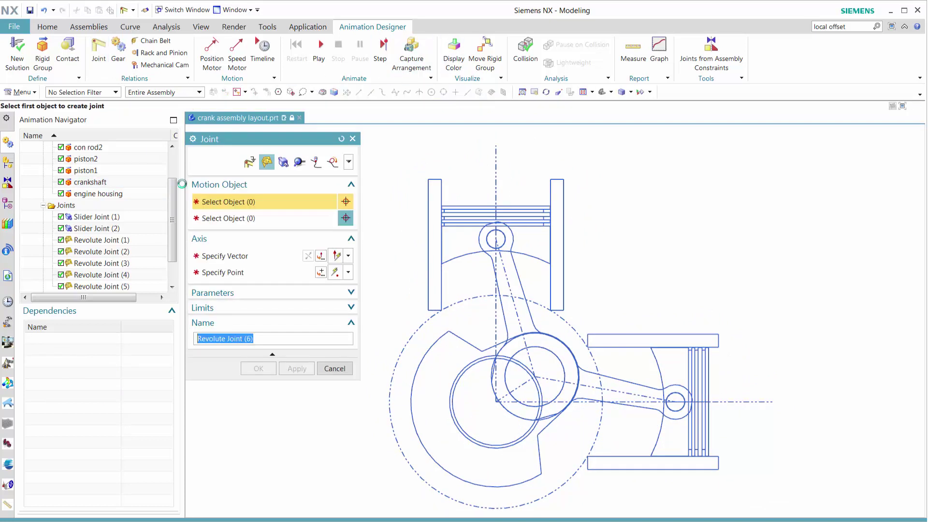
pyautogui.click(250, 163)
pyautogui.click(391, 366)
pyautogui.click(259, 268)
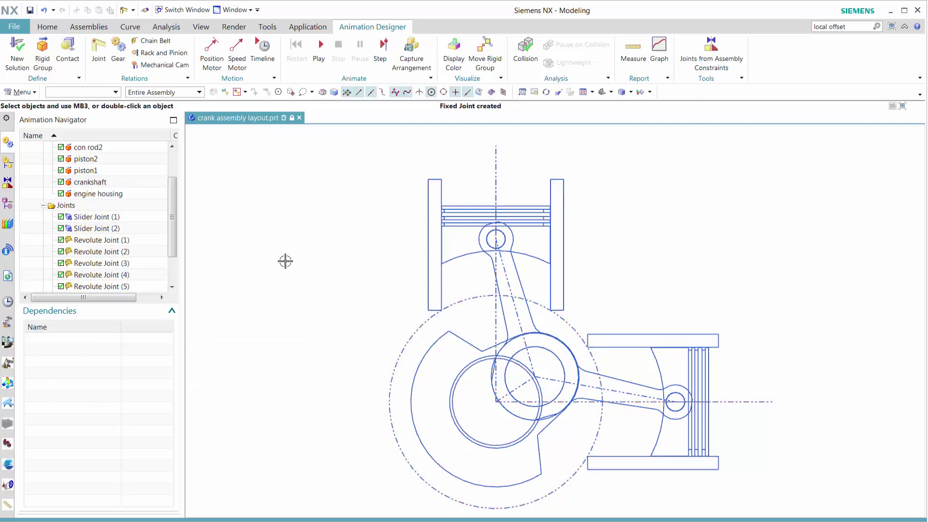
# Step: Move the crankshaft with Move Rigid Group again to test the mechanism with the engine housing fixed
pyautogui.click(485, 54)
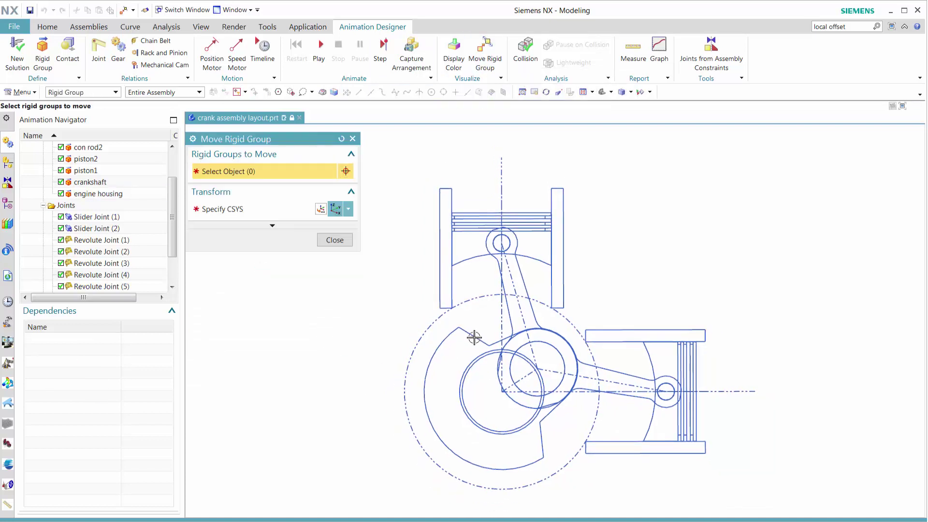
pyautogui.click(471, 366)
pyautogui.moveTo(526, 377); pyautogui.dragTo(897, 484)
pyautogui.click(335, 240)
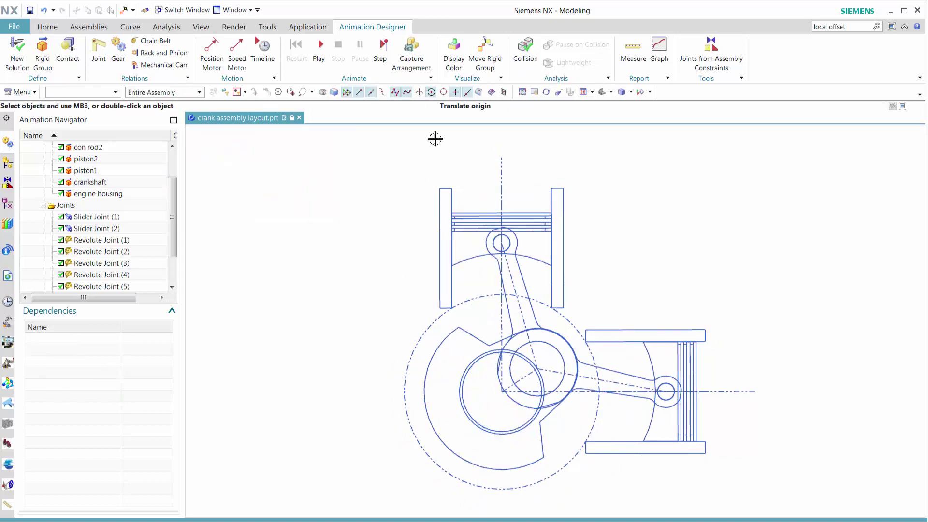
# Step: Check the mechanism's motion with the rigid groups shown in their display colors by moving the crankshaft
pyautogui.click(484, 53)
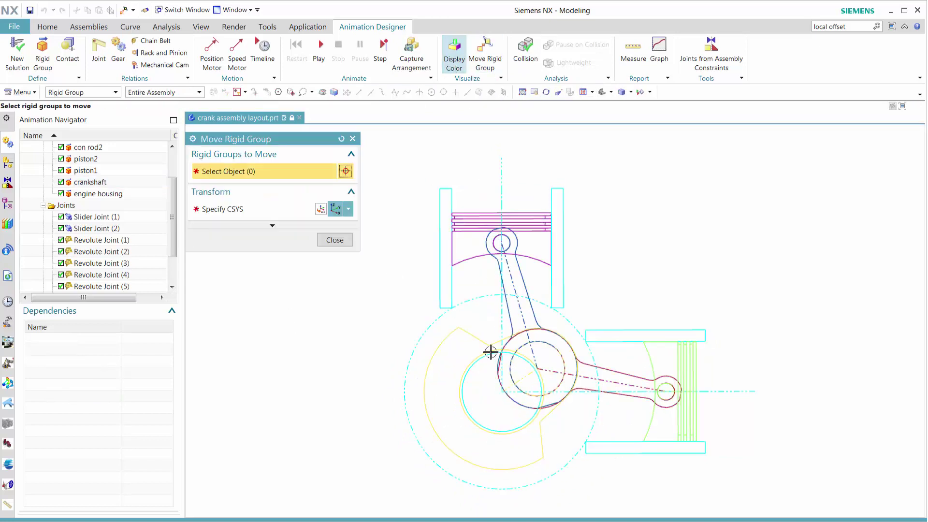
pyautogui.click(473, 380)
pyautogui.moveTo(527, 374)
pyautogui.mouseDown()
pyautogui.moveTo(502, 353)
pyautogui.moveTo(524, 406)
pyautogui.moveTo(532, 379)
pyautogui.mouseUp()
pyautogui.click(335, 241)
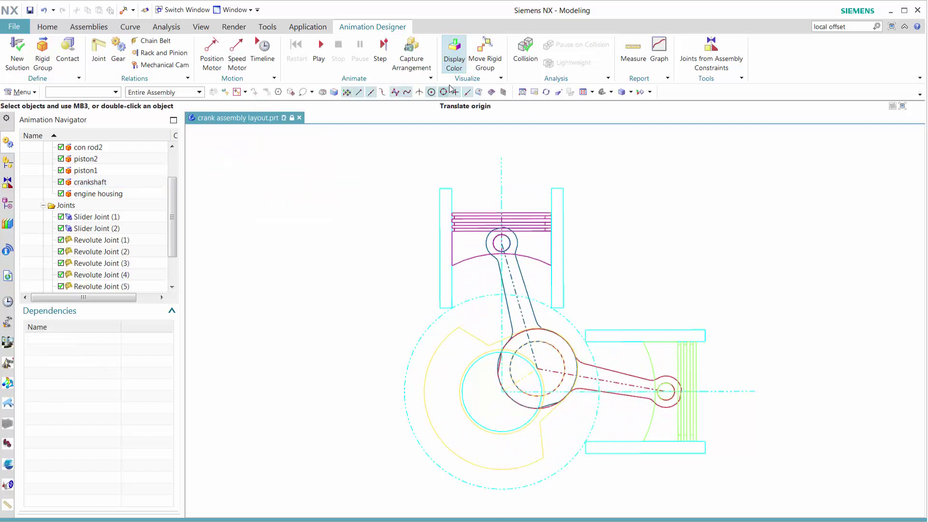
# Step: Start a position motor on the revolute joint between crankshaft and engine housing, with its event method set to Angle
pyautogui.click(212, 53)
pyautogui.hotkey('ctrl', 'f')
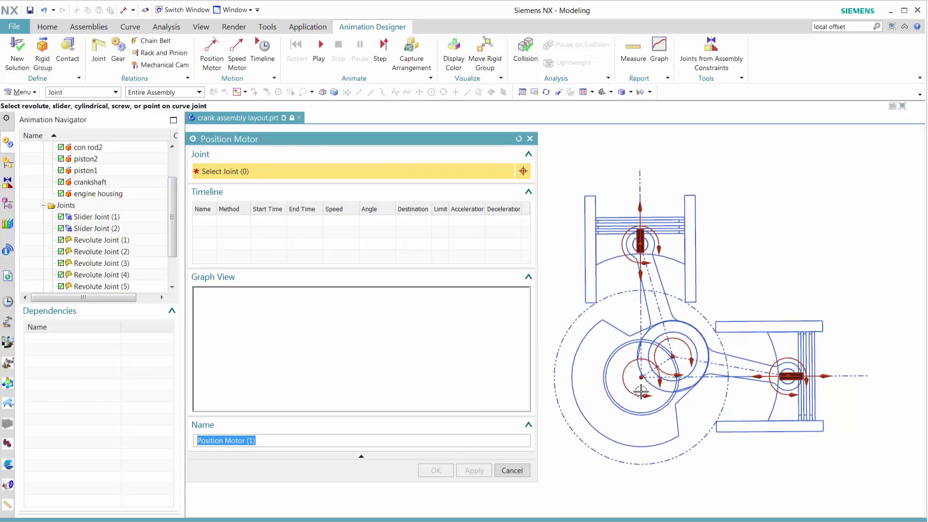
pyautogui.click(641, 384)
pyautogui.click(252, 222)
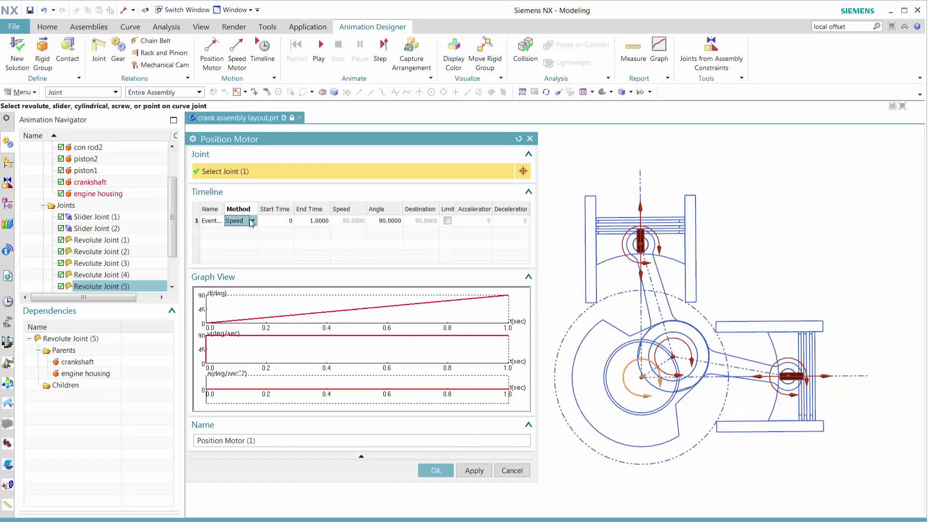
pyautogui.click(252, 221)
pyautogui.click(237, 237)
# Step: Set the motor event's end time to 20, speed to 1000, limited acceleration to 100 and deceleration to -100, create it and play the animation
pyautogui.click(316, 222)
pyautogui.press('Return')
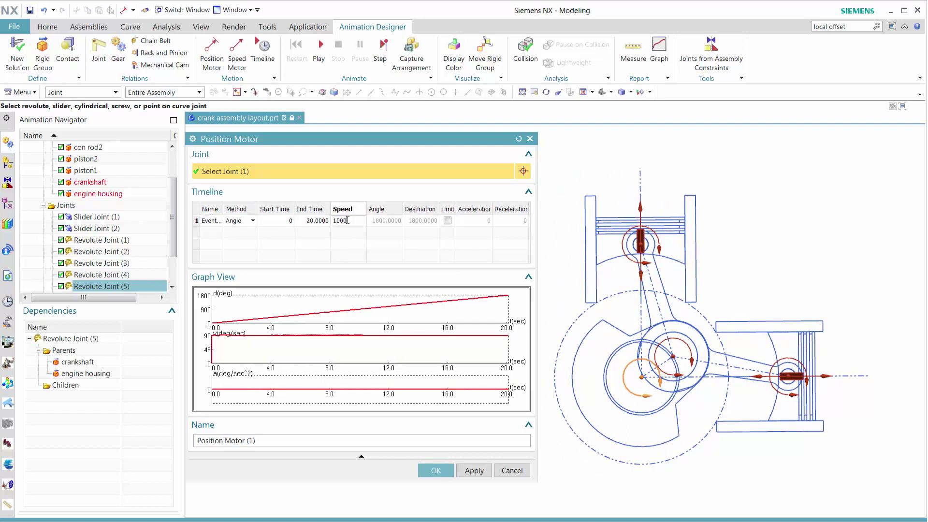
pyautogui.click(448, 221)
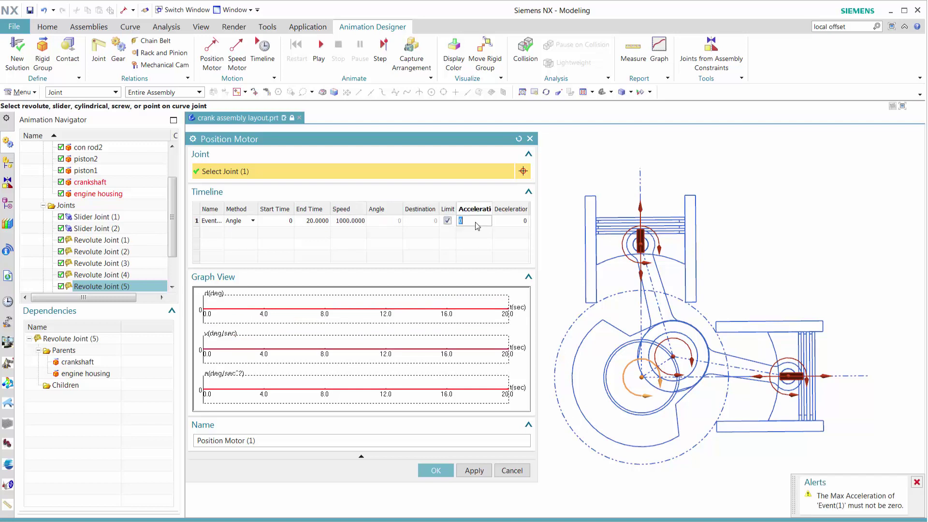
pyautogui.click(525, 222)
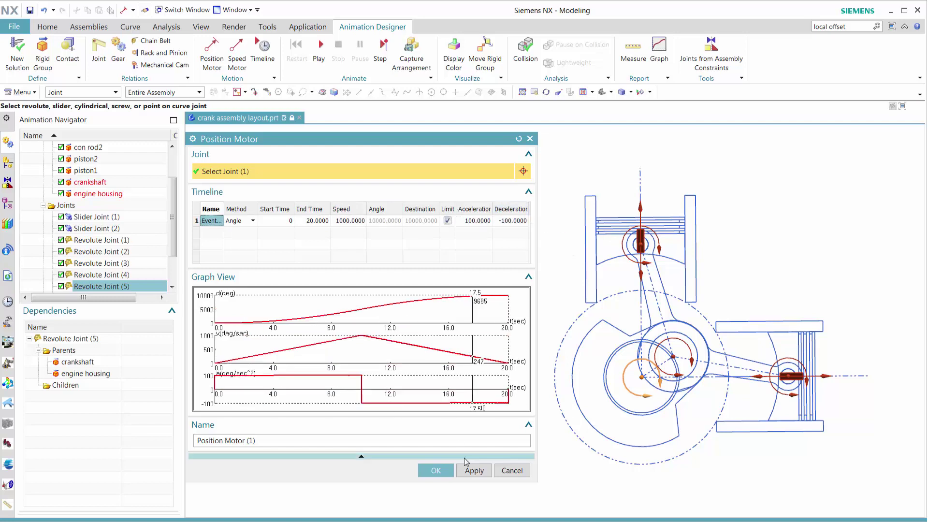
pyautogui.click(472, 471)
pyautogui.press('Escape')
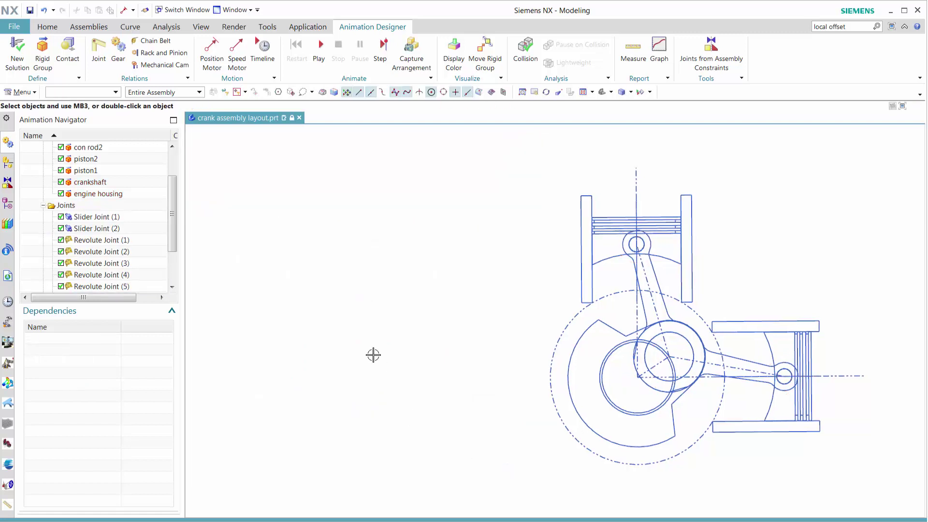
pyautogui.click(320, 61)
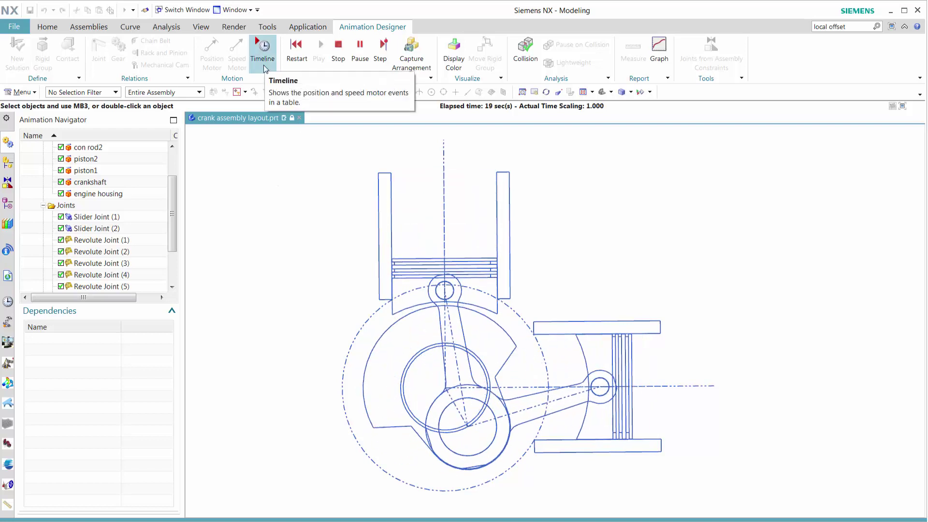
# Step: Create a distance measurement from the vertical piston's pin center to the crankshaft's main journal center
pyautogui.click(633, 51)
pyautogui.scroll(3, 625, 276)
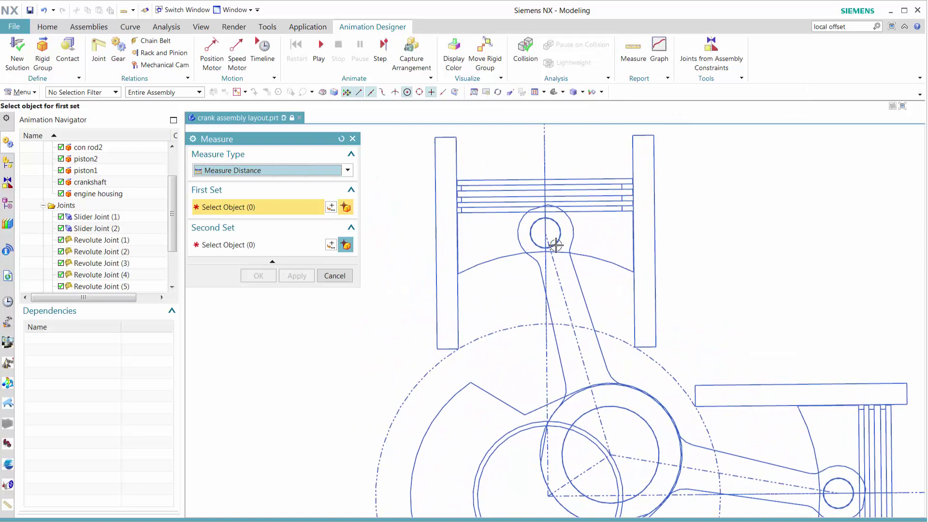
pyautogui.click(558, 227)
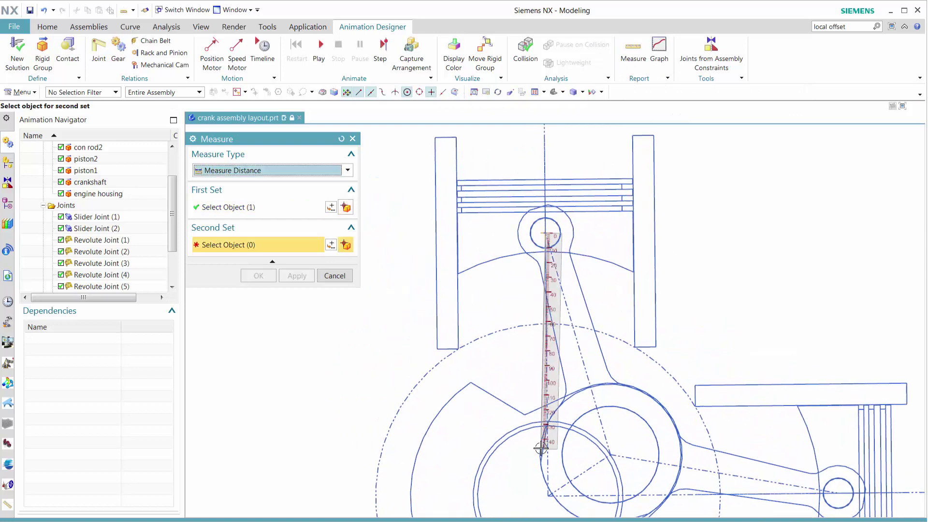
pyautogui.scroll(-1, 542, 396)
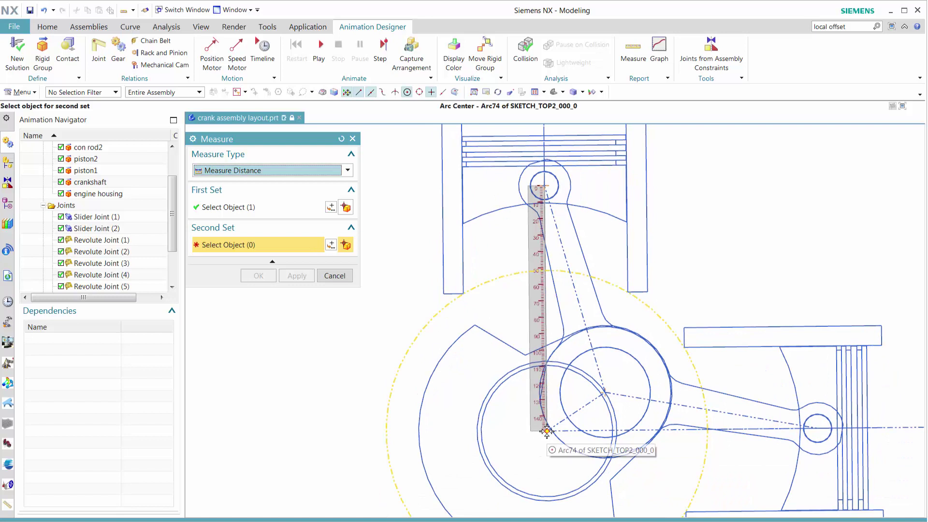
pyautogui.click(546, 431)
pyautogui.click(604, 425)
pyautogui.click(300, 277)
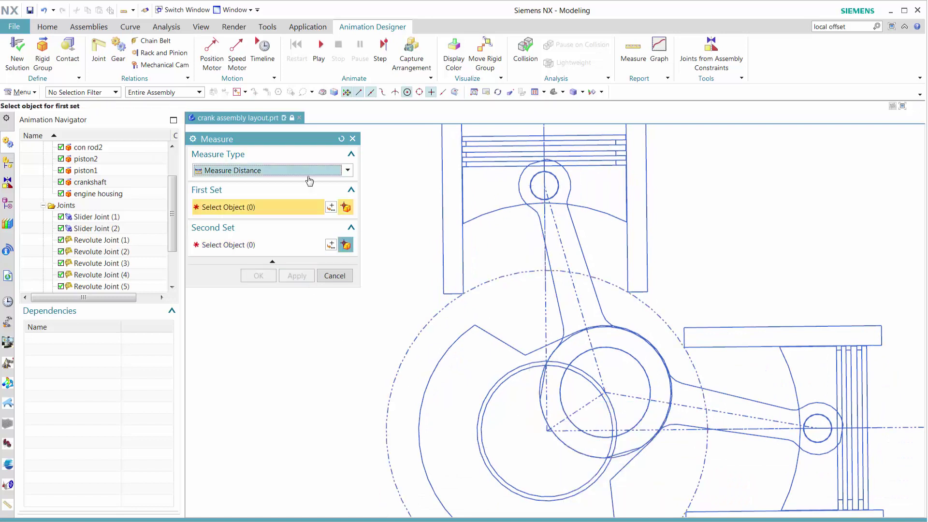
# Step: Create an angle measurement between the vertical connecting rod's centerline and the vertical piston's centerline
pyautogui.click(316, 171)
pyautogui.click(227, 194)
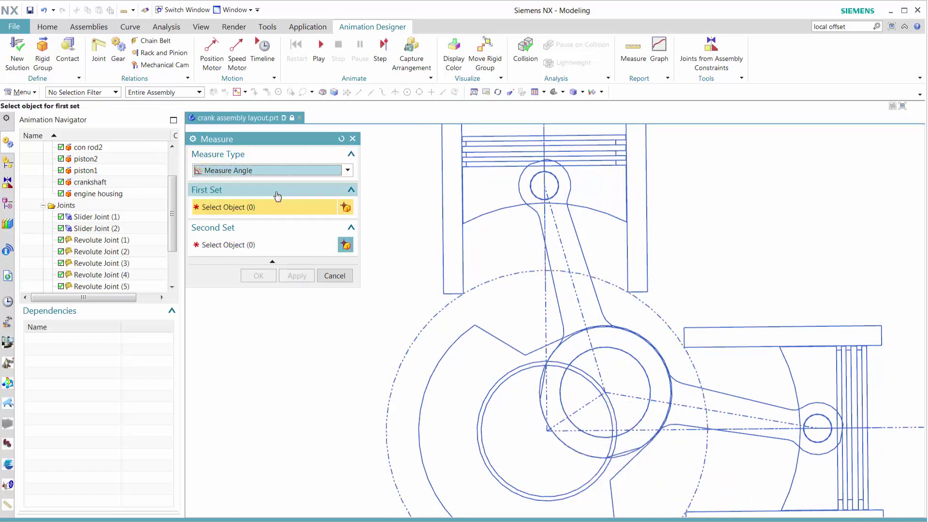
pyautogui.click(594, 354)
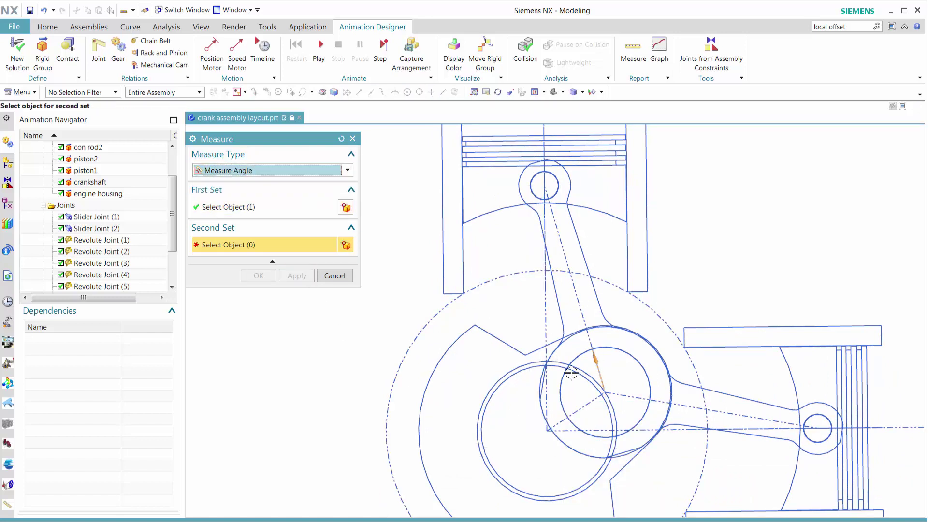
pyautogui.click(548, 347)
pyautogui.click(297, 275)
pyautogui.click(335, 277)
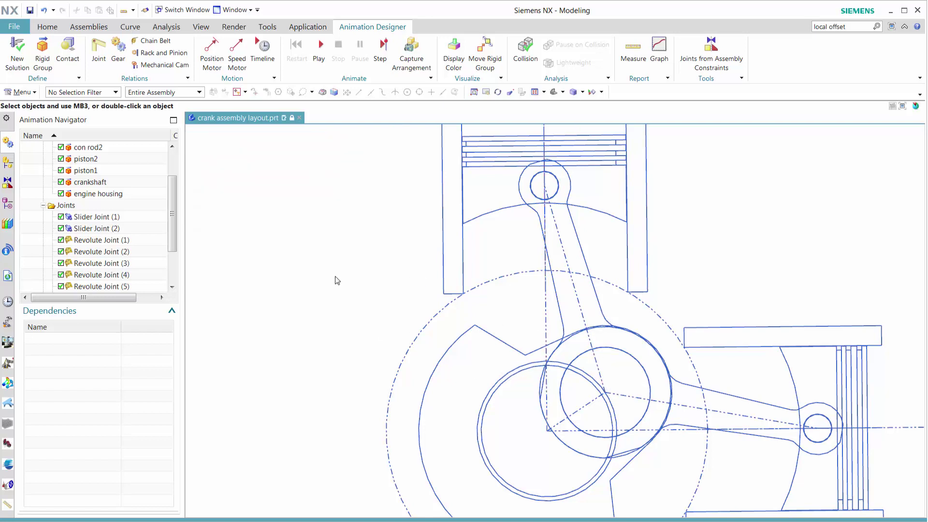
# Step: Plot the distance and angle measurements in a graph while the animation plays, and expand the graph's tools
pyautogui.click(659, 53)
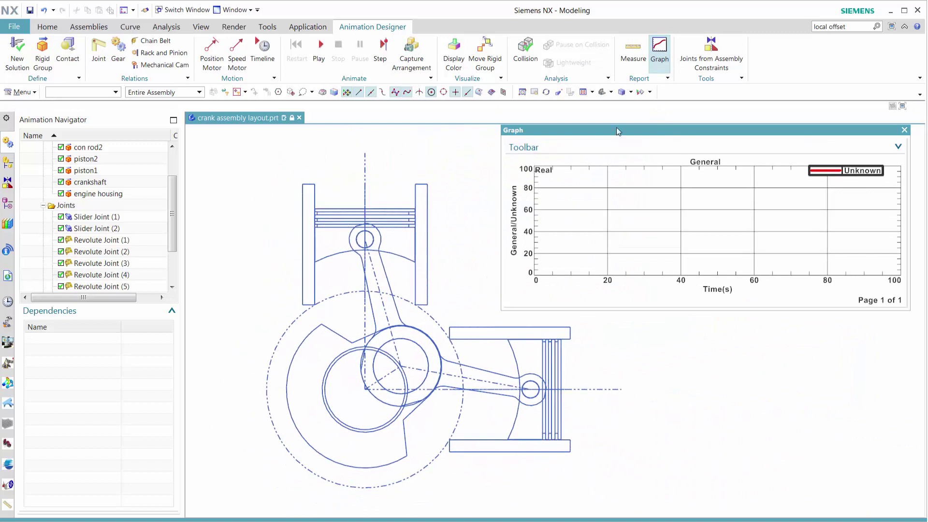
pyautogui.click(324, 64)
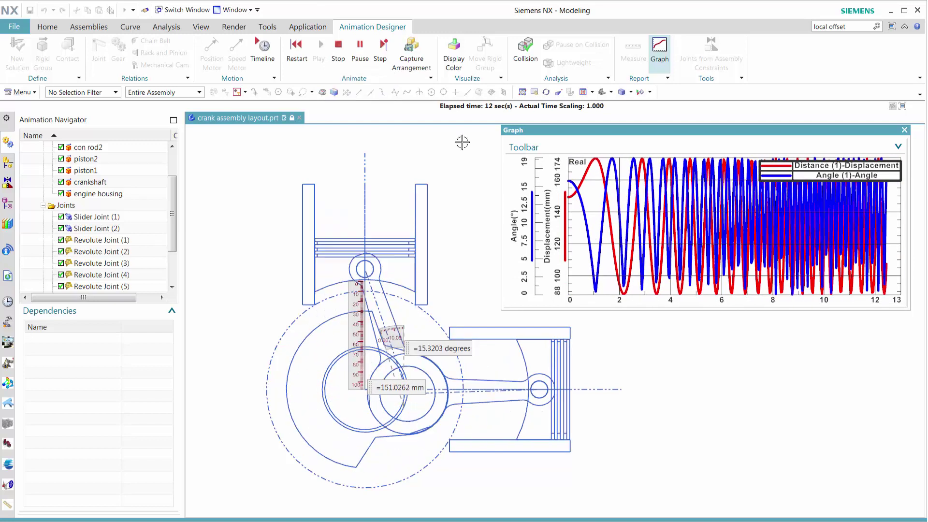
pyautogui.click(520, 147)
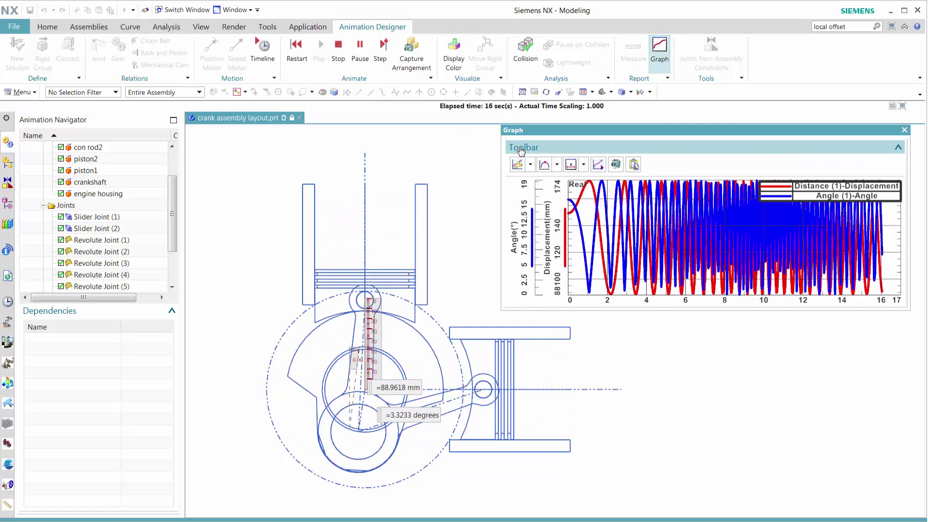